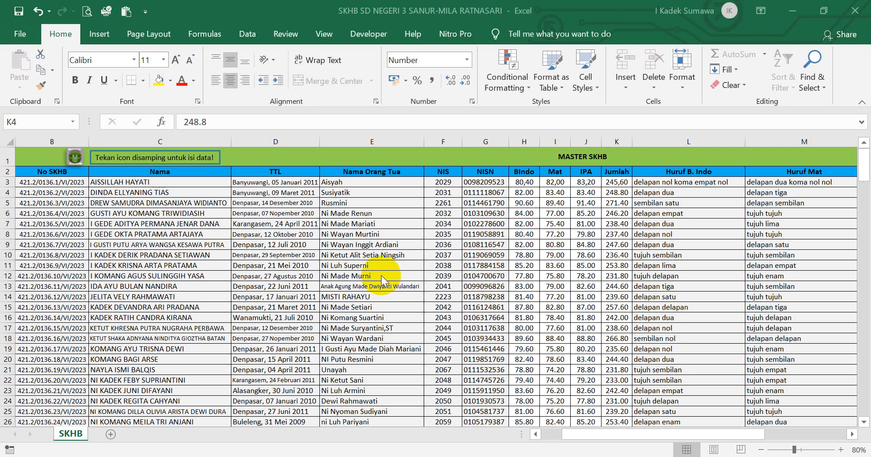
Look over the master SKHB table, checking the name, TTL, parent, NISN and Bindo columns of the first students.
scroll(381, 275, down, 10)
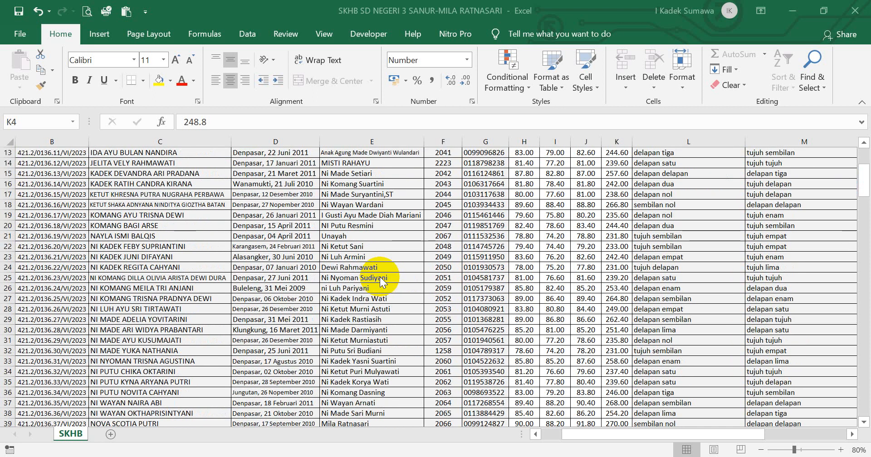
scroll(380, 277, up, 11)
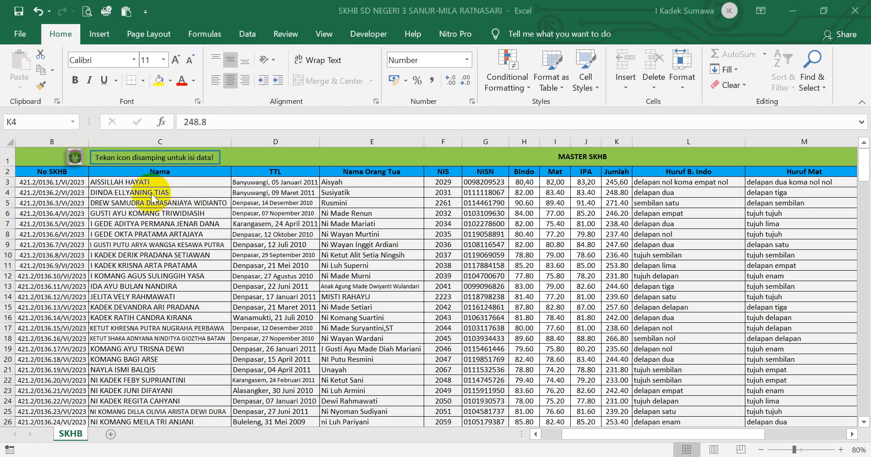
click(173, 192)
click(272, 193)
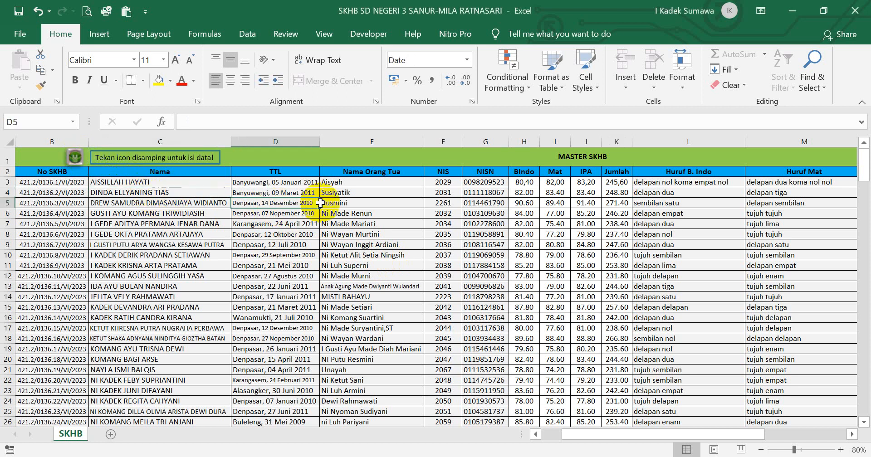
click(361, 193)
click(470, 202)
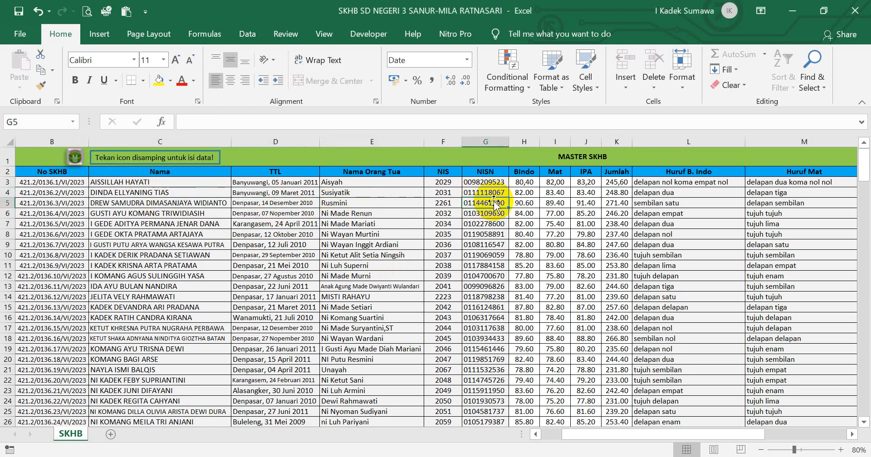
click(526, 192)
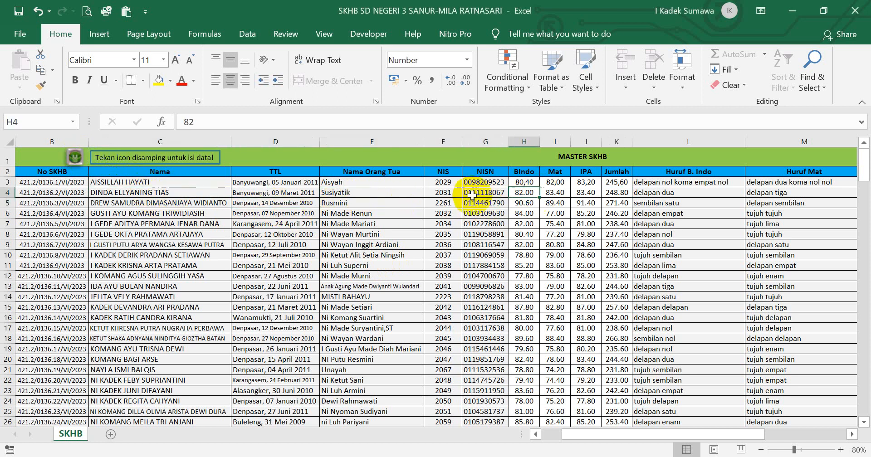
click(261, 194)
Go to the identity data entry table and examine the Nama, TTL and Nama Orang Tua cells of its first row.
click(75, 160)
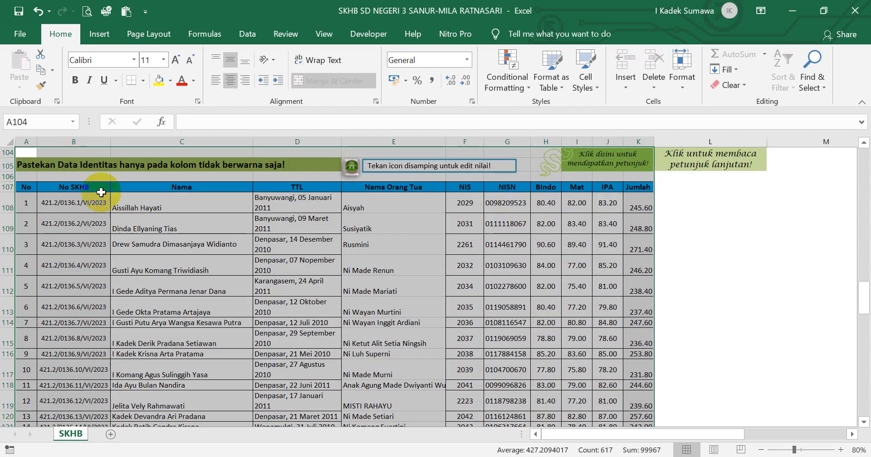
click(394, 222)
click(132, 202)
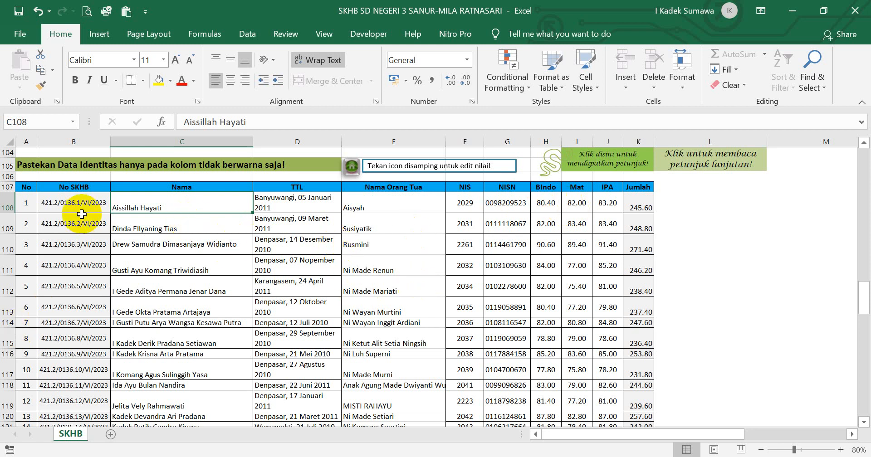
click(286, 206)
click(367, 205)
click(191, 206)
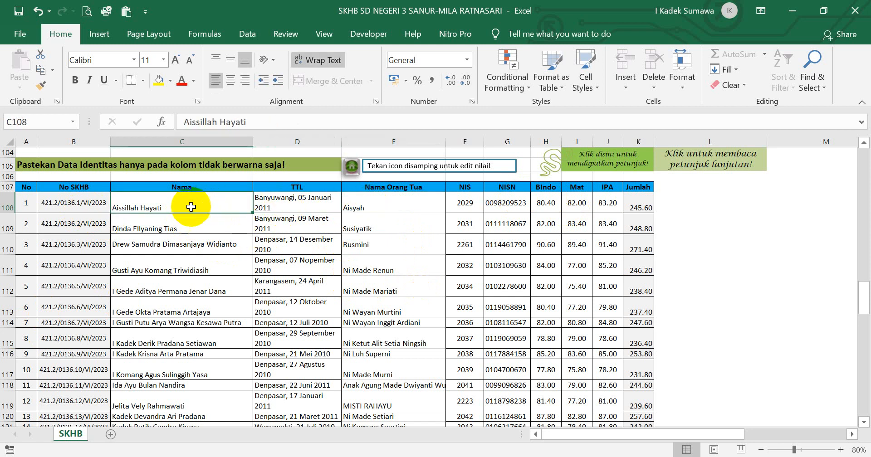
Inspect the No SKHB numbering formula in cell B108 without changing it.
click(77, 201)
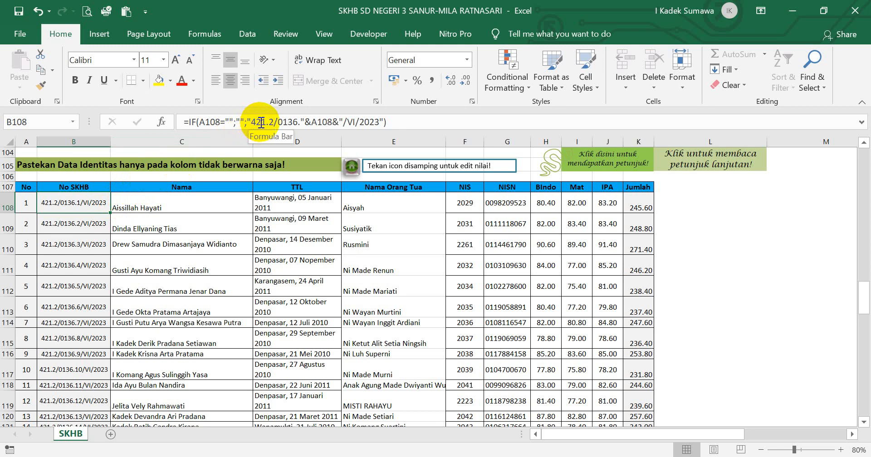
click(392, 119)
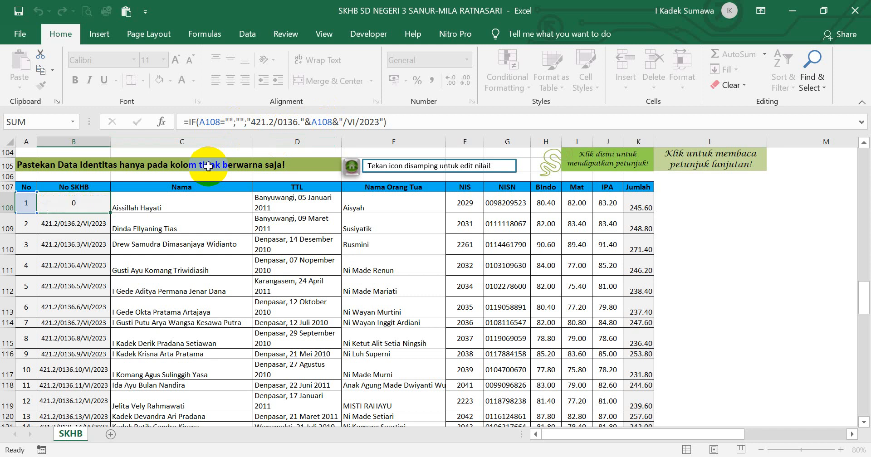
key(Return)
click(89, 207)
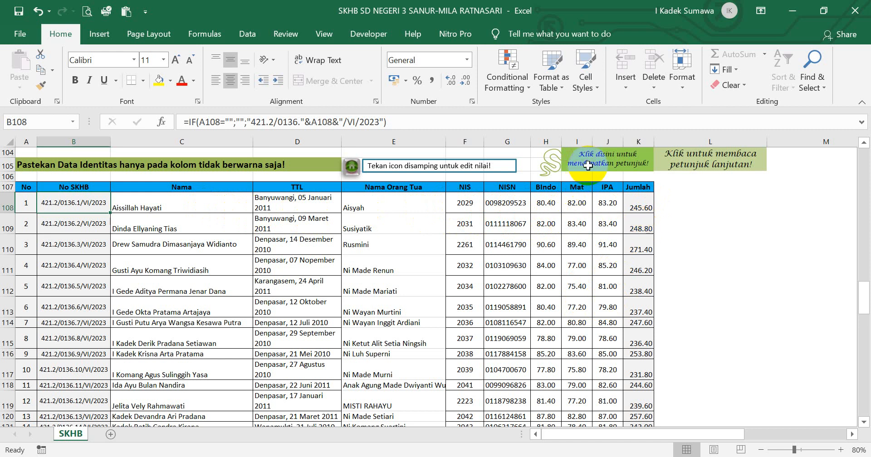
Read the Petunjuk and Petunjuk lanjutan notes on the two instruction cells above the score columns.
scroll(589, 197, up, 2)
click(594, 220)
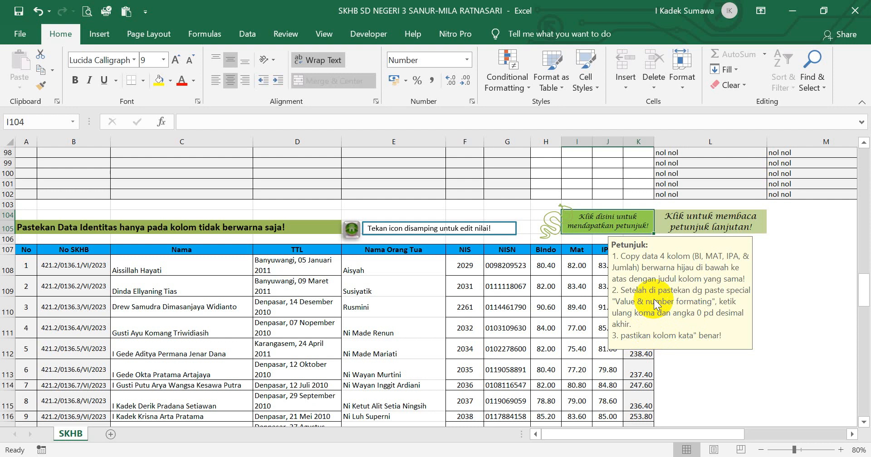
click(675, 225)
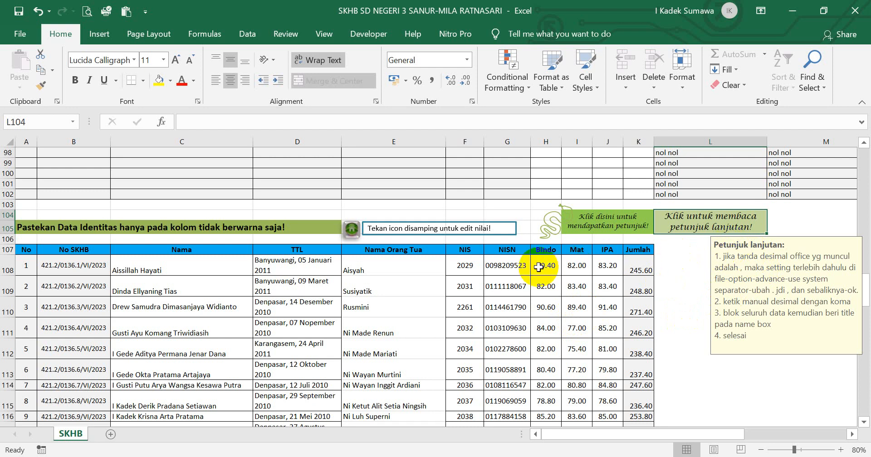
Select the entry table's Bindo to Jumlah scores, and check row 3's scores and worded Bindo score in the master table.
drag(541, 266, 638, 269)
scroll(634, 263, up, 20)
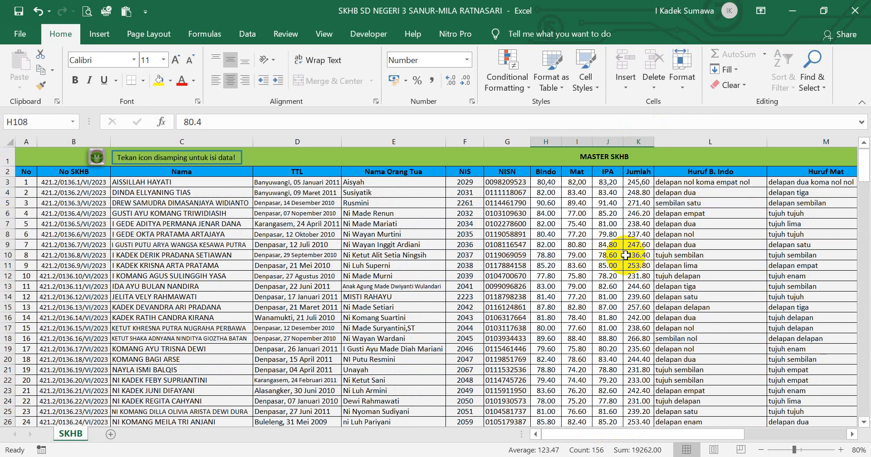
click(547, 180)
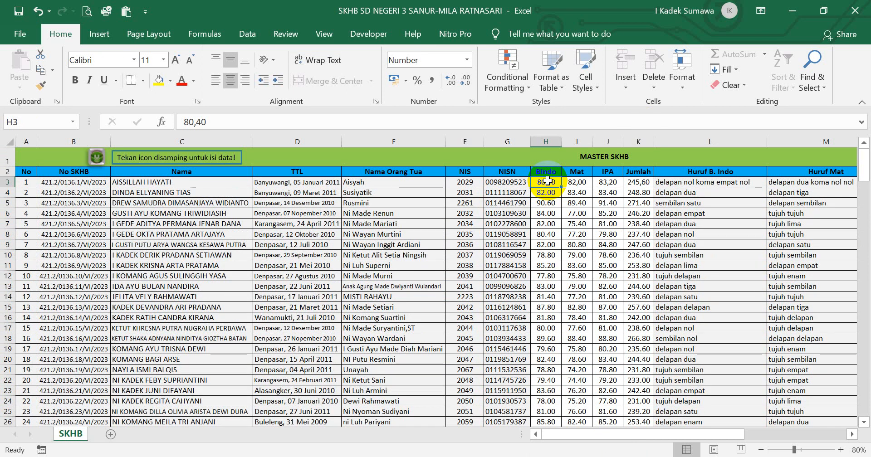
click(691, 188)
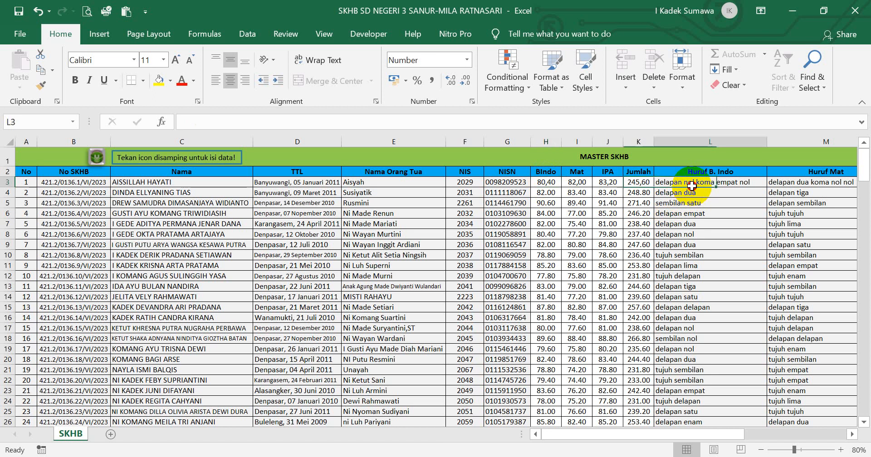
click(547, 182)
click(577, 182)
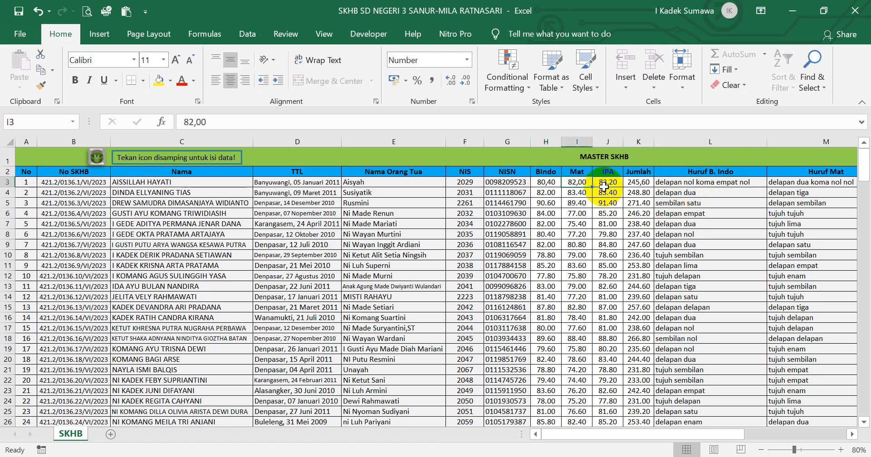
click(608, 181)
click(637, 181)
Set Excel's decimal separator to a comma and its thousands separator to a period in the advanced editing options.
click(20, 34)
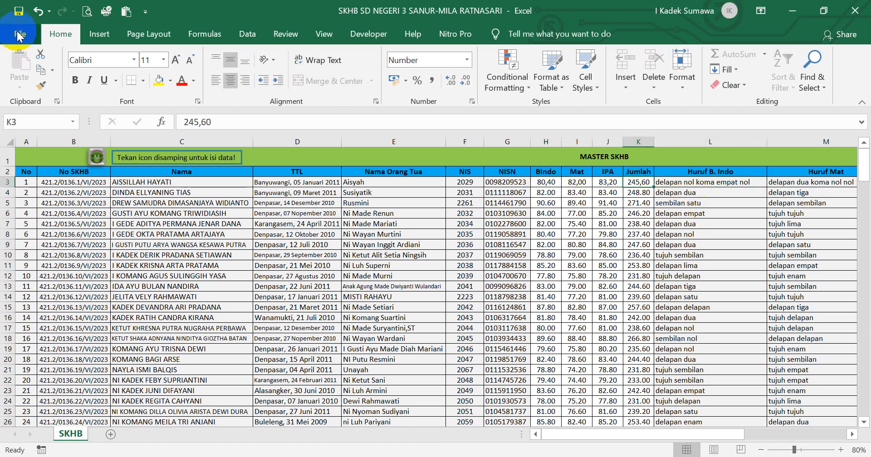
click(47, 416)
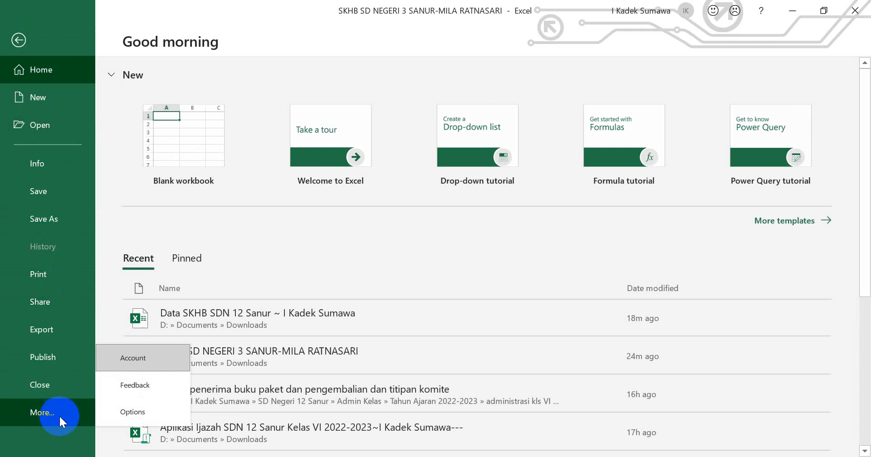
click(132, 414)
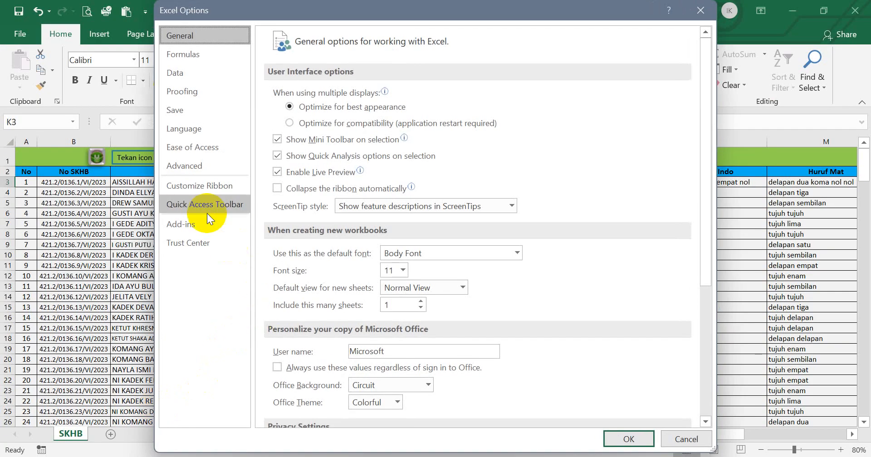
click(197, 168)
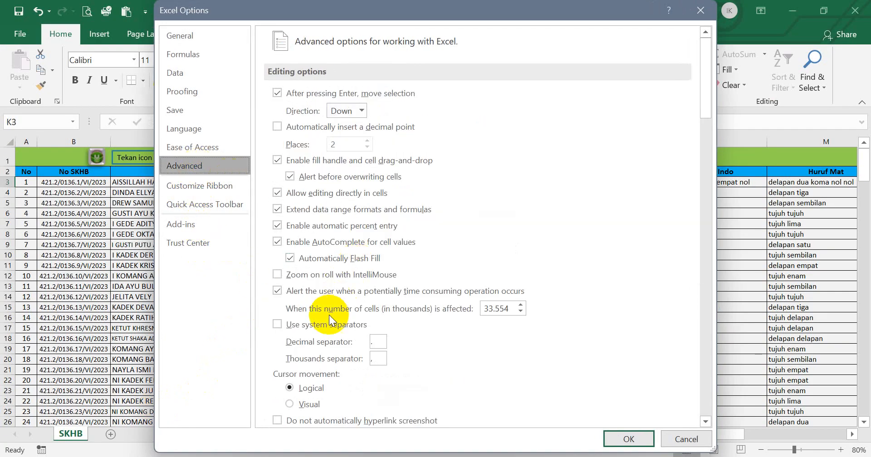
scroll(310, 333, down, 1)
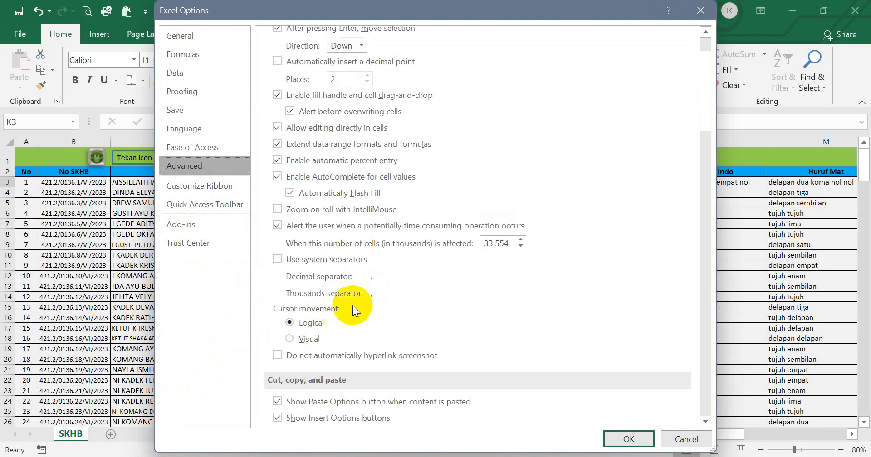
double_click(379, 277)
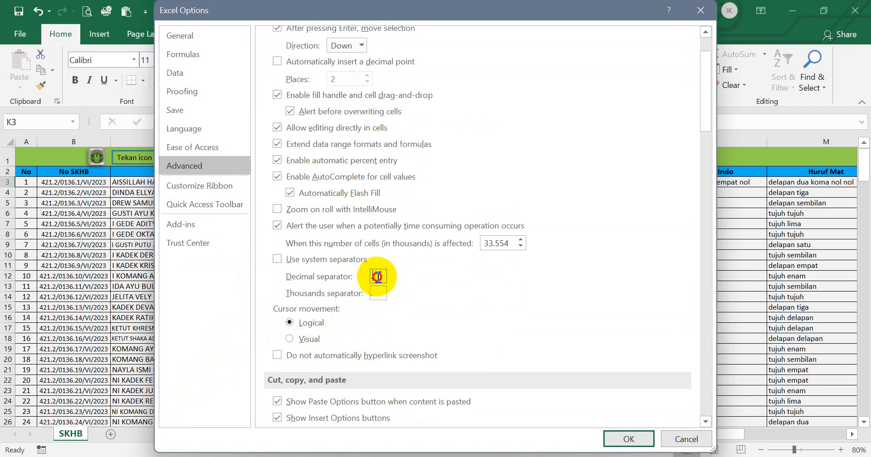
text(,)
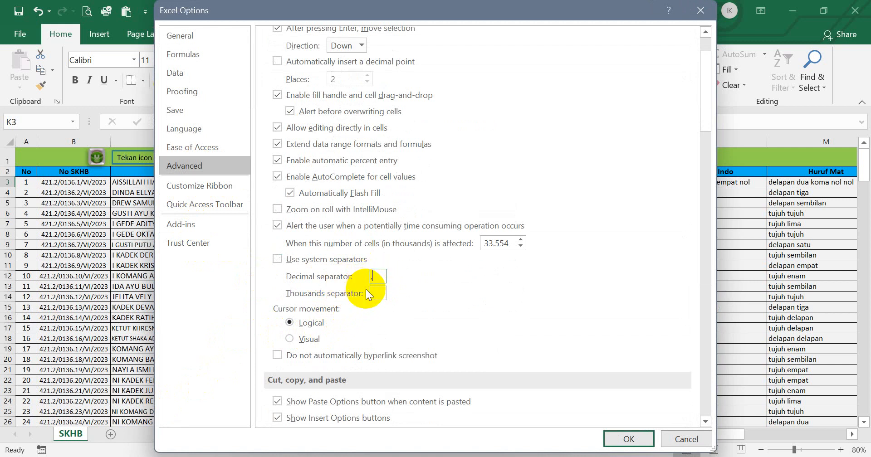
key(BackSpace)
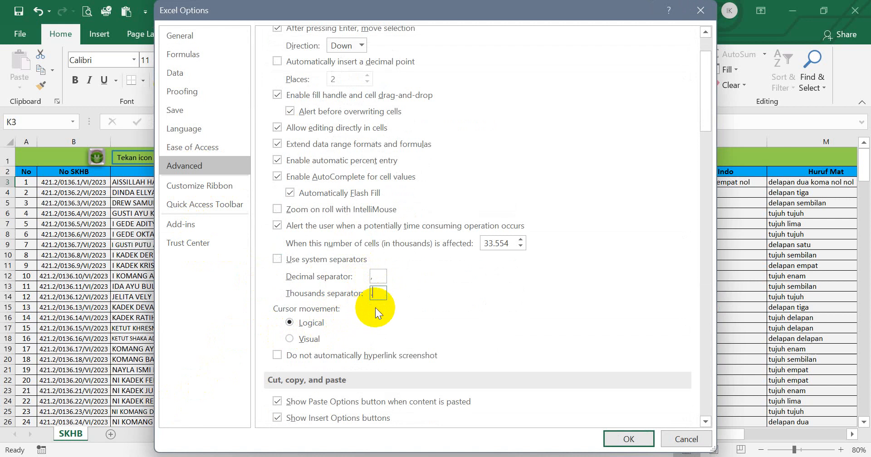
text(.)
click(627, 438)
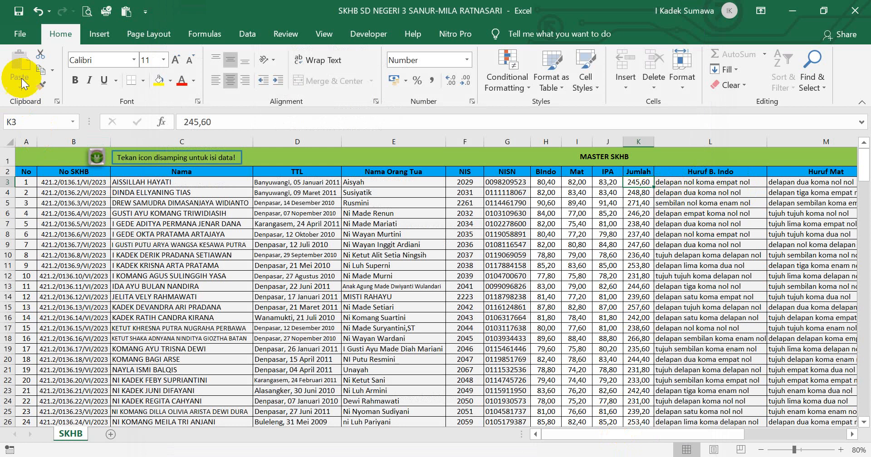
Set the decimal separator back to a period and the thousands separator to a comma, and check the Bindo score in H3.
click(18, 35)
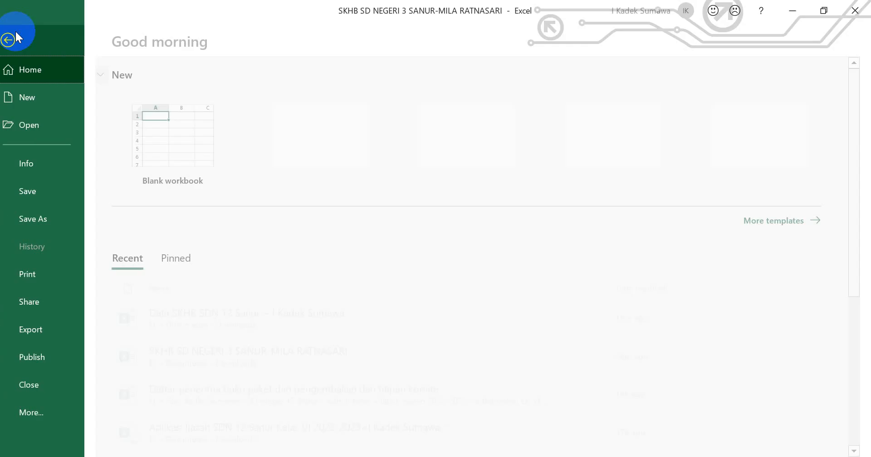
click(66, 413)
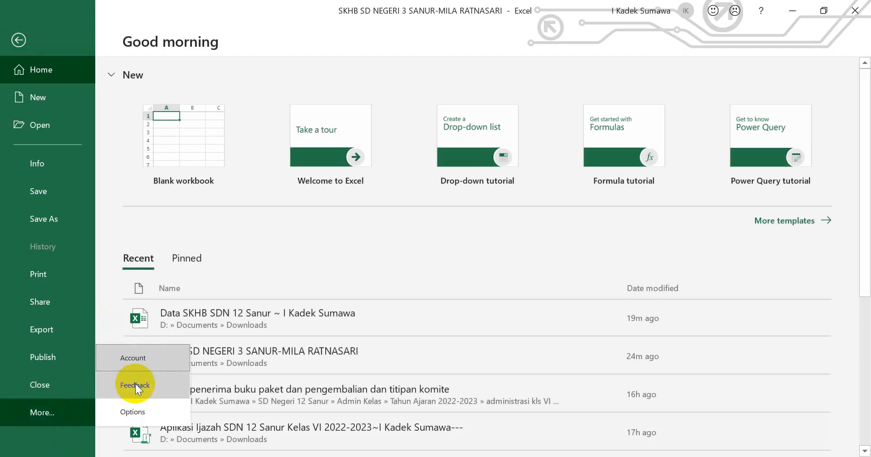
click(134, 410)
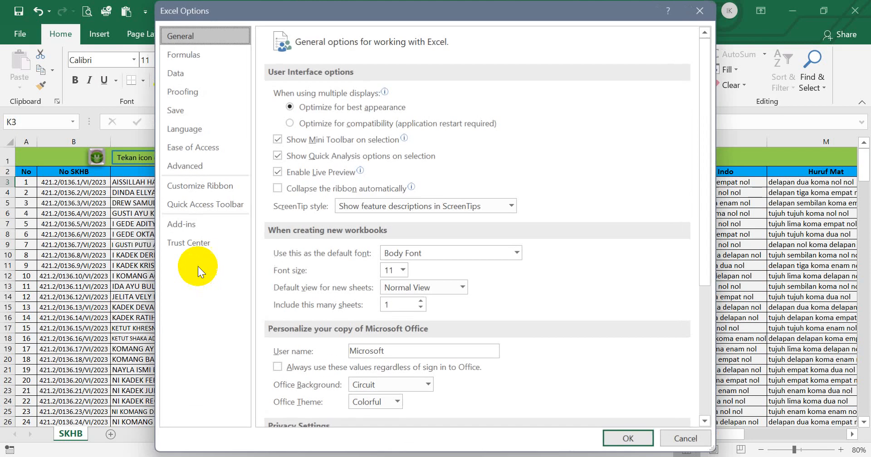
click(186, 164)
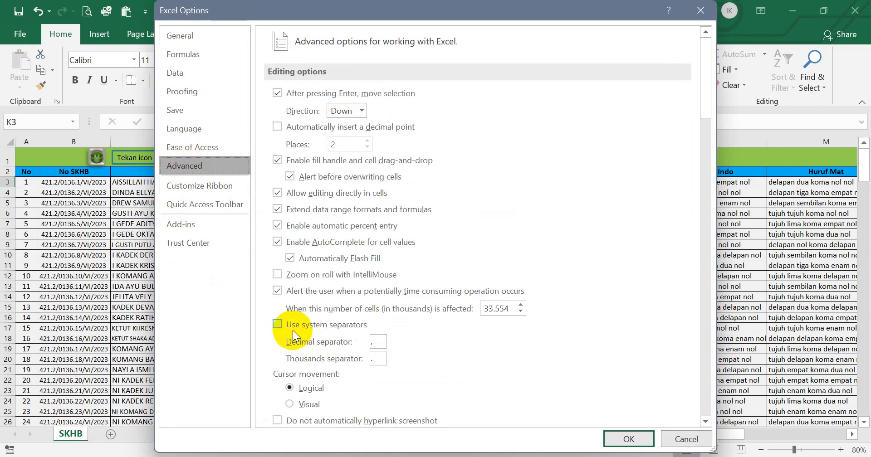
double_click(378, 341)
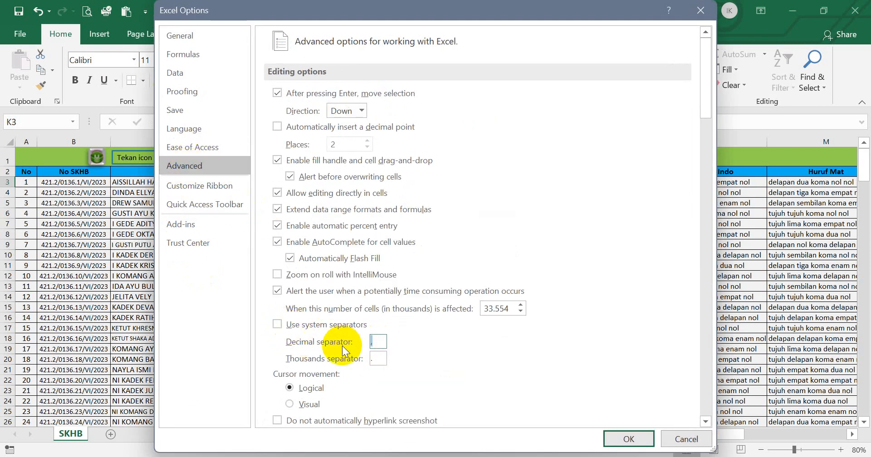
text(.)
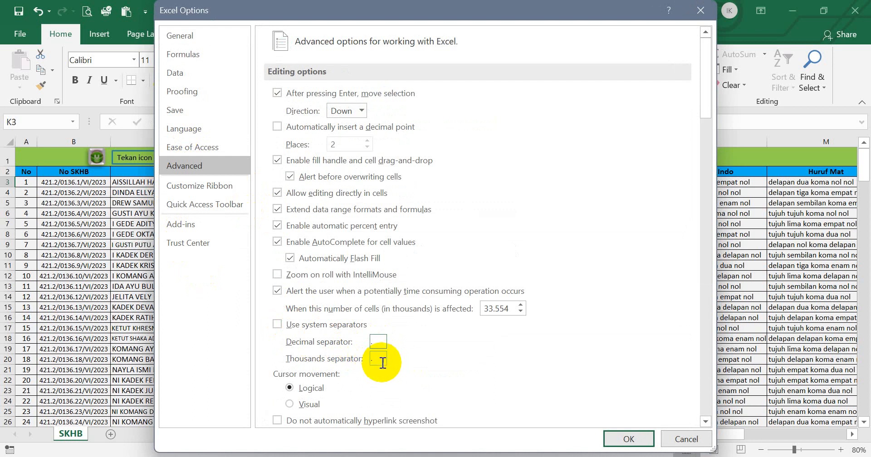
key(Tab)
text(,)
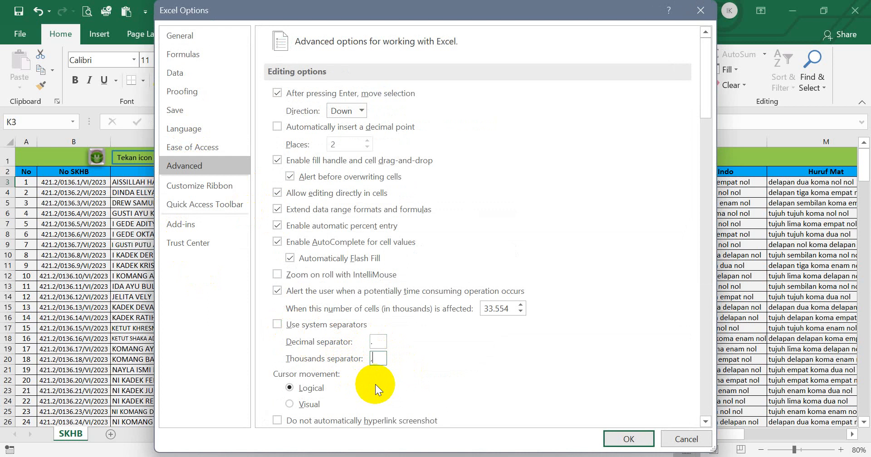
click(628, 438)
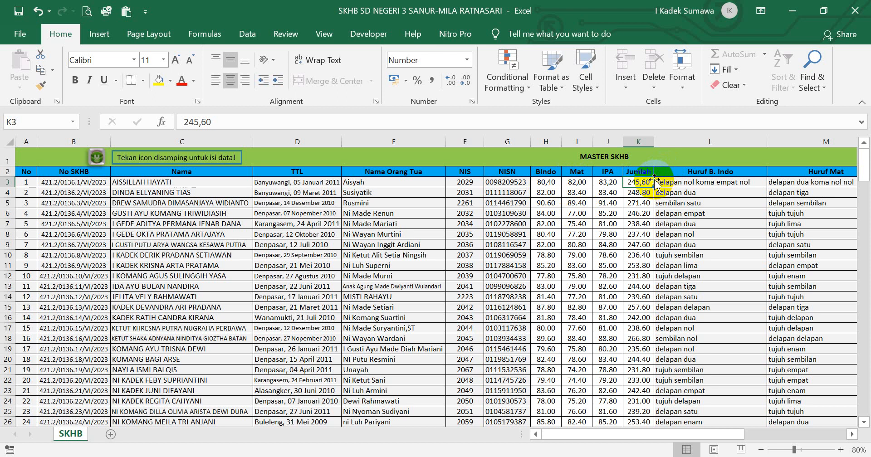
click(554, 183)
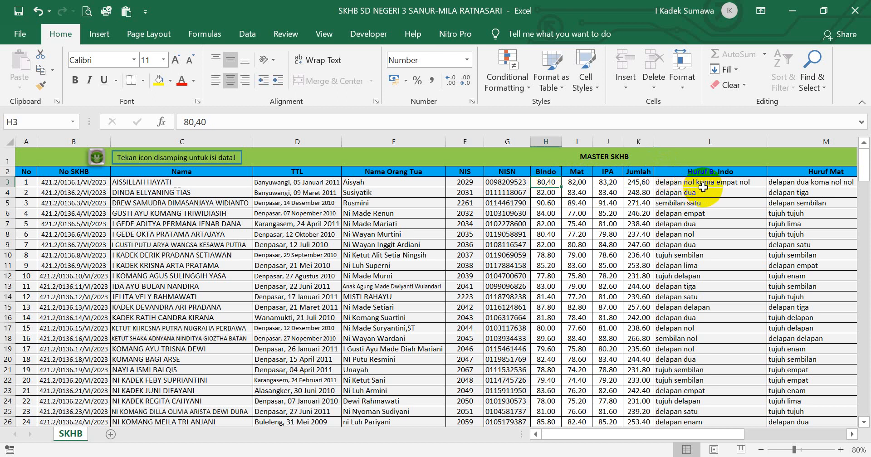
Set row 4's Bindo score to 82,00 and its Mat score to 83,40, using decimal commas.
click(547, 194)
click(200, 121)
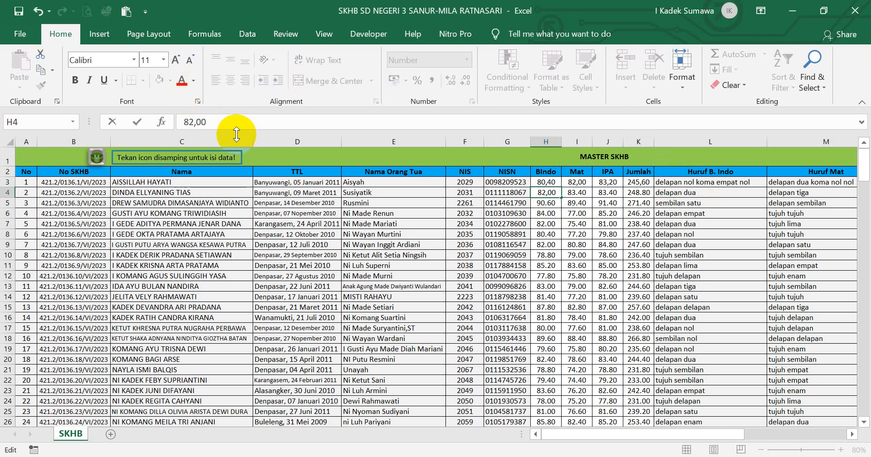
key(Return)
click(582, 192)
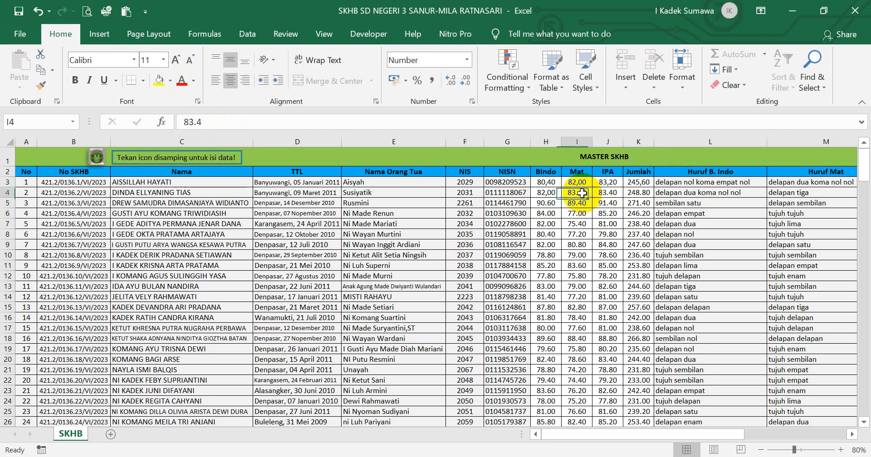
click(211, 121)
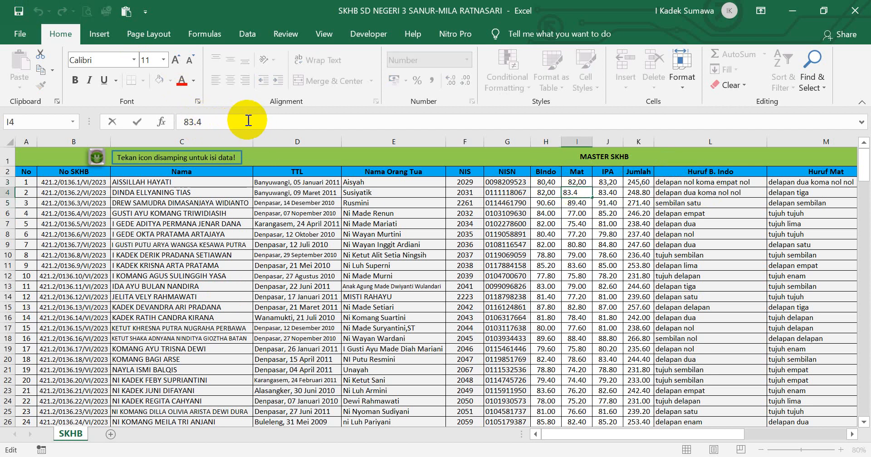
key(Left)
key(BackSpace)
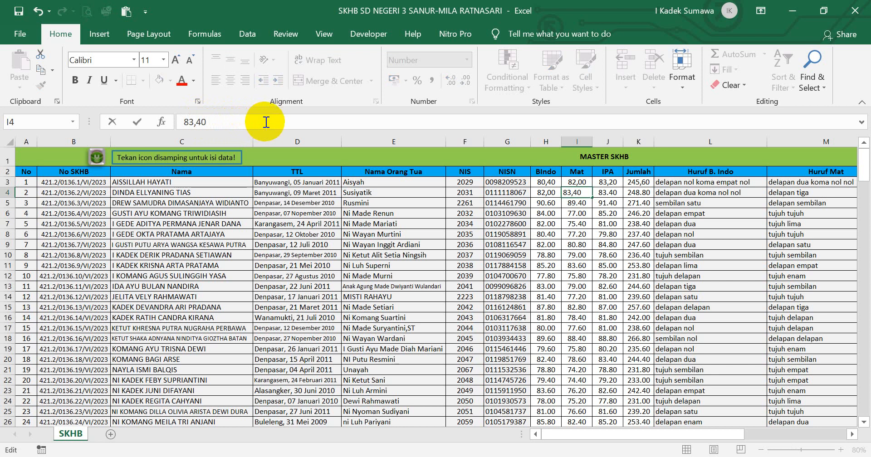
Set row 4's IPA score to 83,40 with a decimal comma.
click(608, 192)
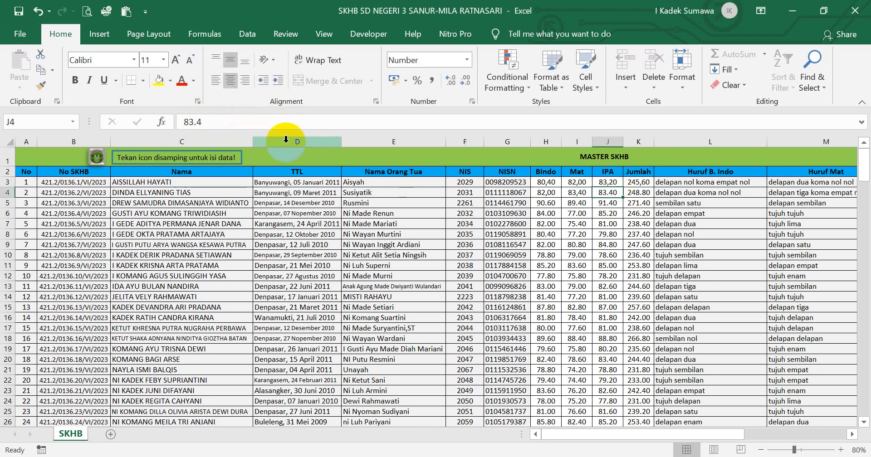
click(213, 121)
key(Left)
key(BackSpace)
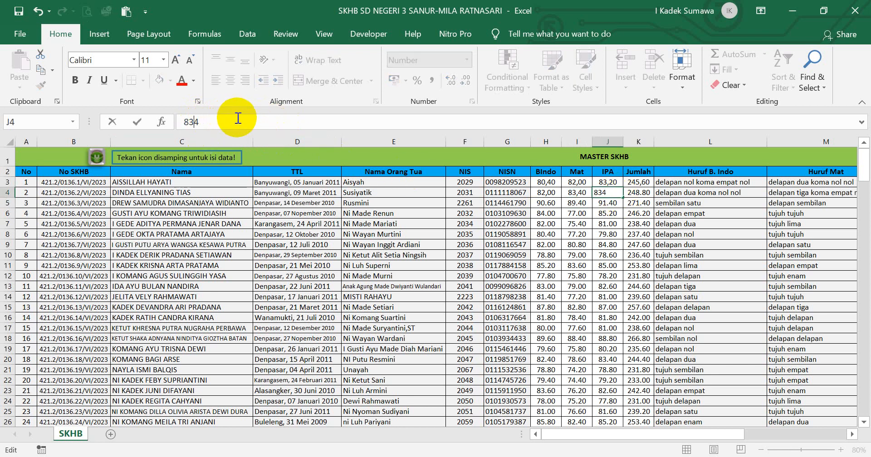
text(,)
key(Right)
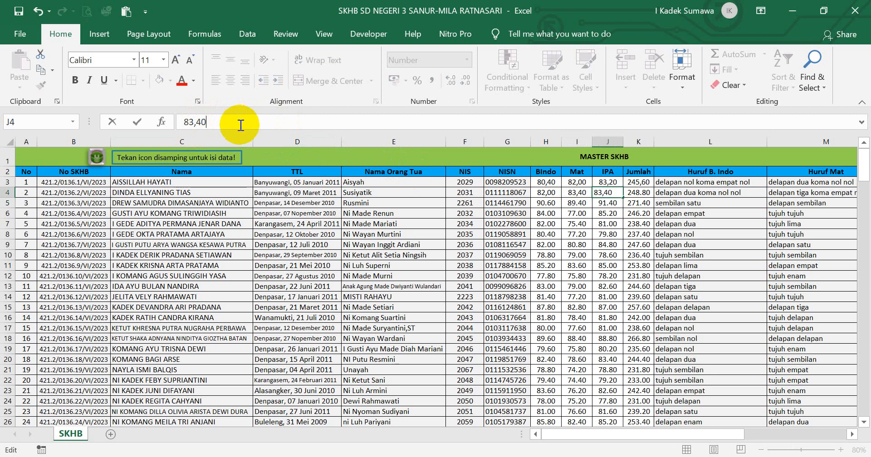
key(Return)
Set row 4's Jumlah value to 248,80 and check the worded scores in the Huruf columns.
click(631, 192)
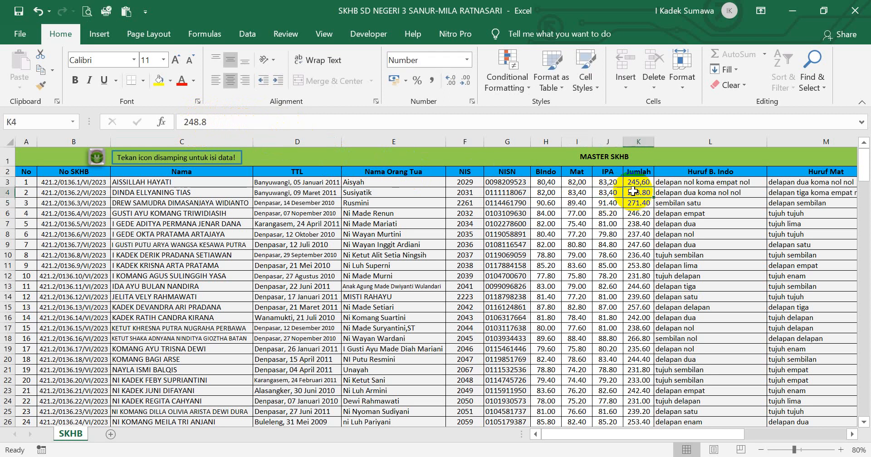
click(211, 130)
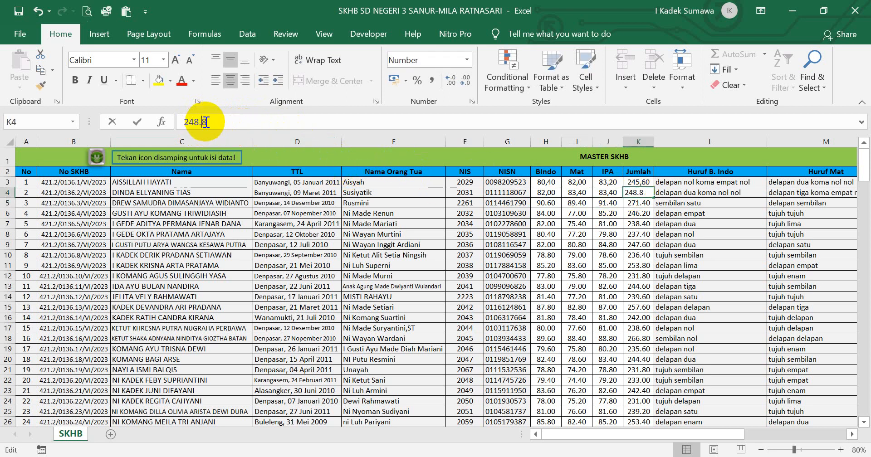
key(Left)
key(BackSpace)
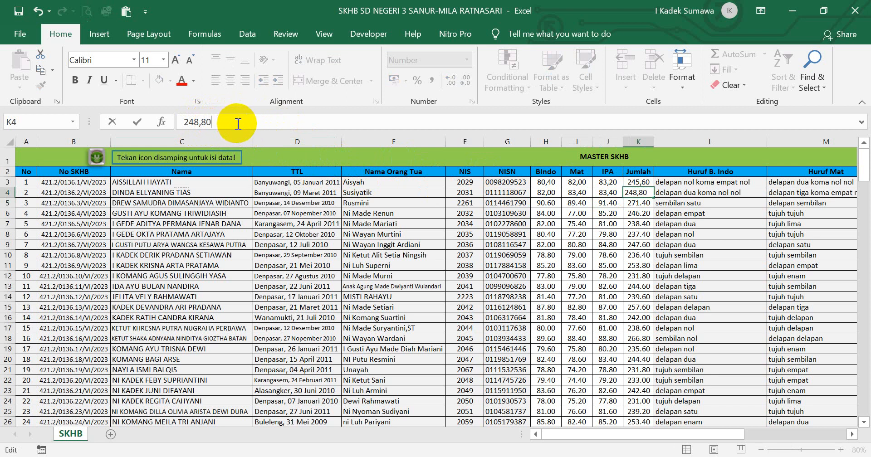
key(Return)
drag(600, 435, 700, 450)
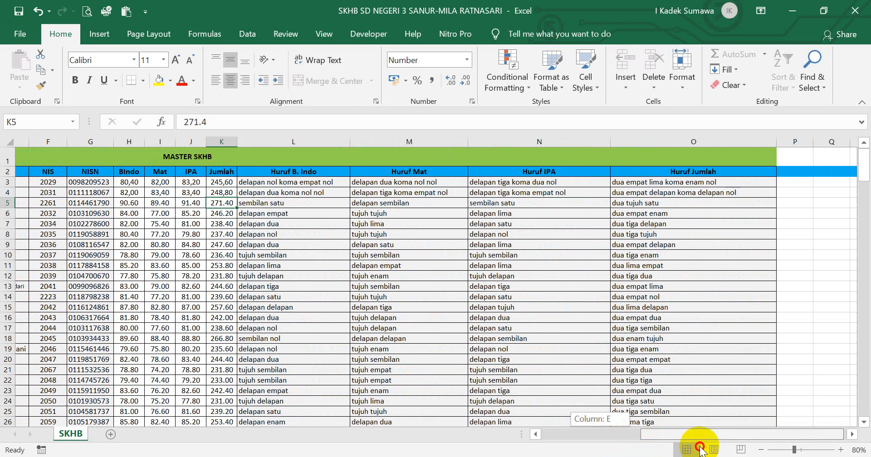
drag(700, 450, 605, 434)
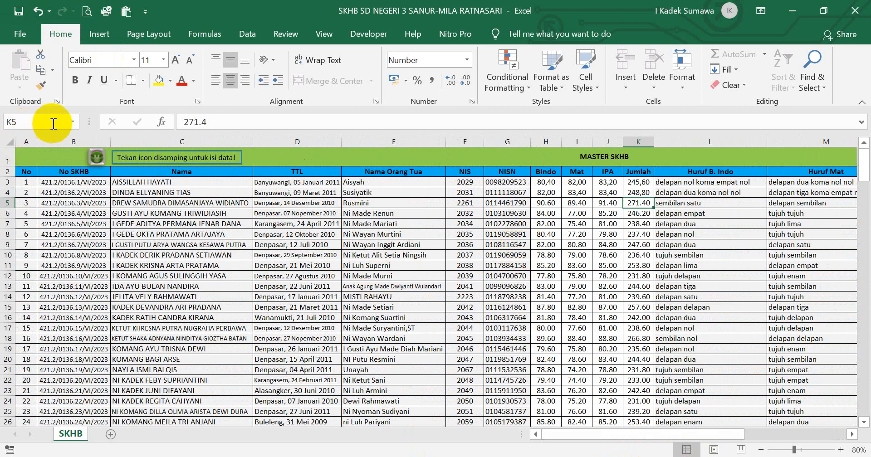
Select the liangsolusi.com named range and review its extent across the master table, and save the workbook.
click(71, 122)
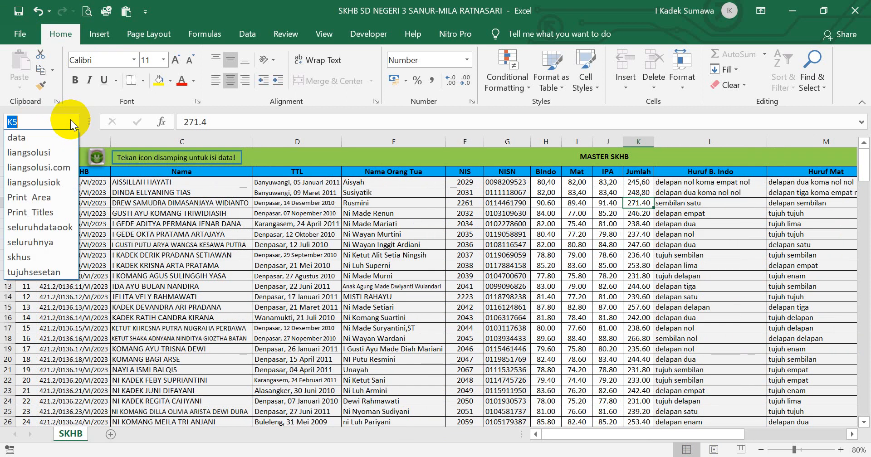
click(59, 166)
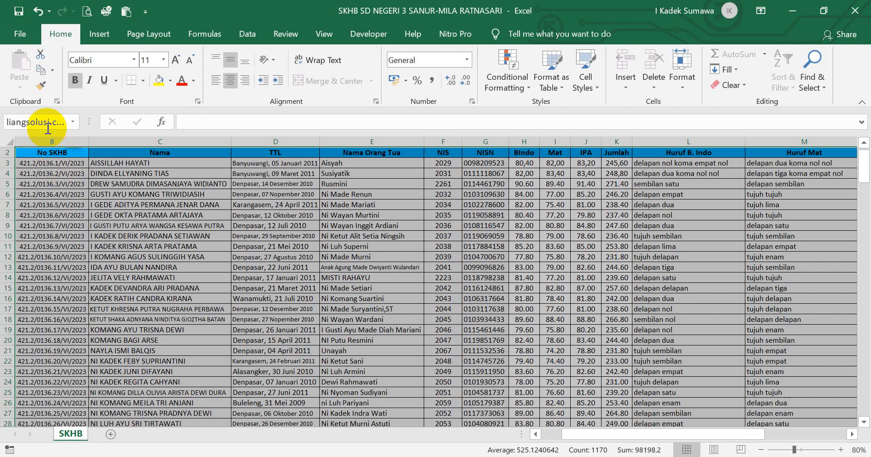
scroll(147, 282, down, 13)
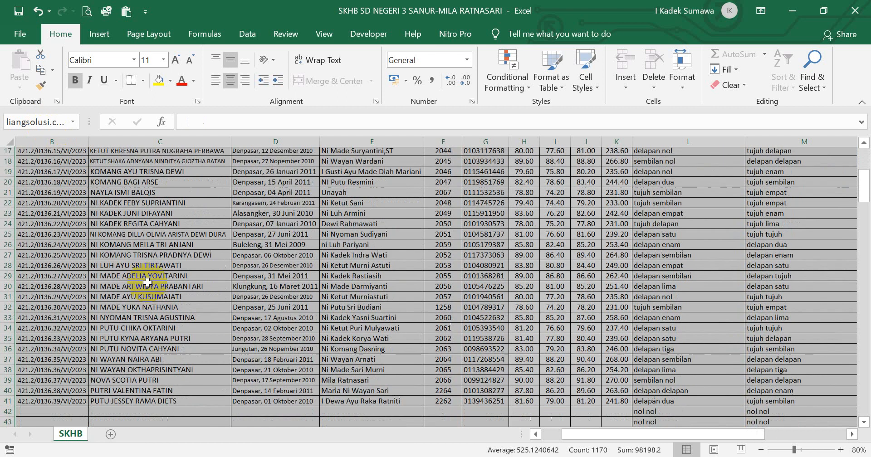
scroll(150, 286, down, 11)
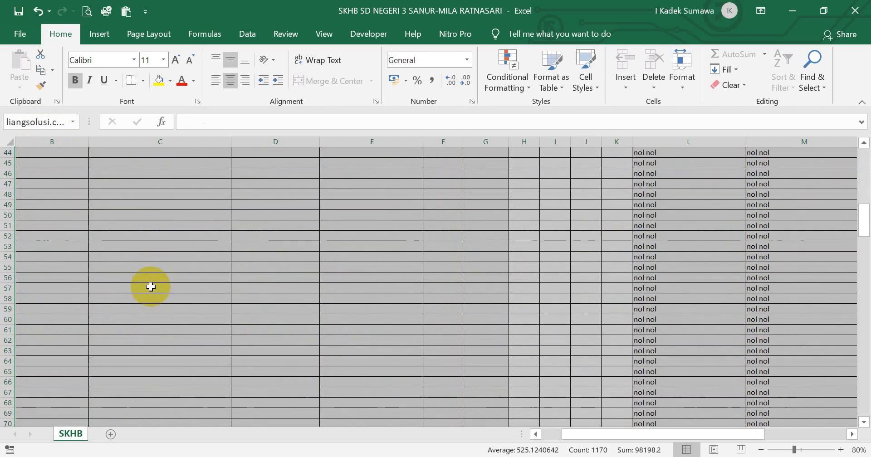
scroll(144, 299, down, 3)
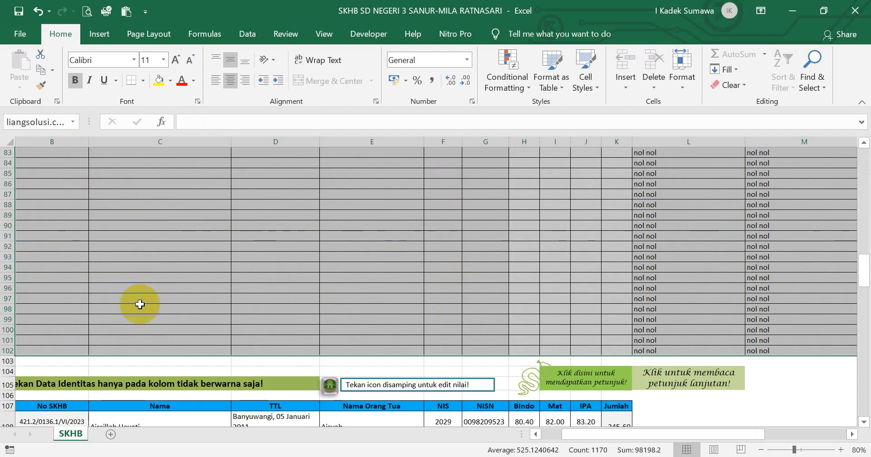
scroll(575, 335, up, 20)
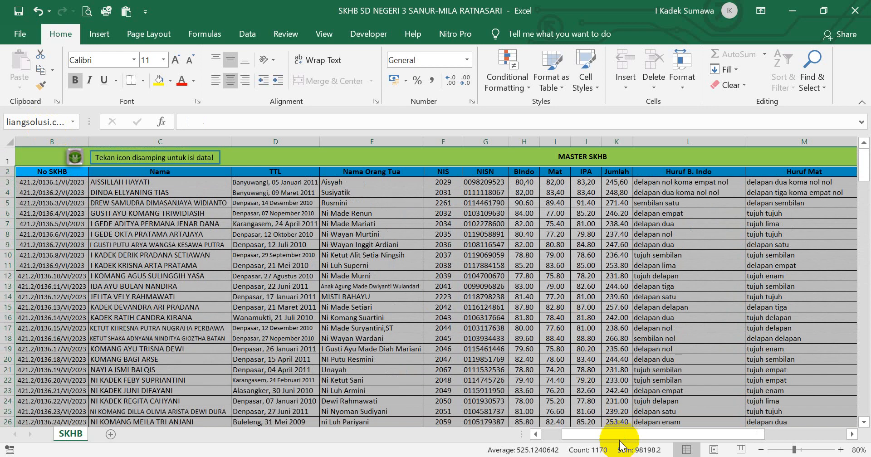
drag(619, 440, 769, 413)
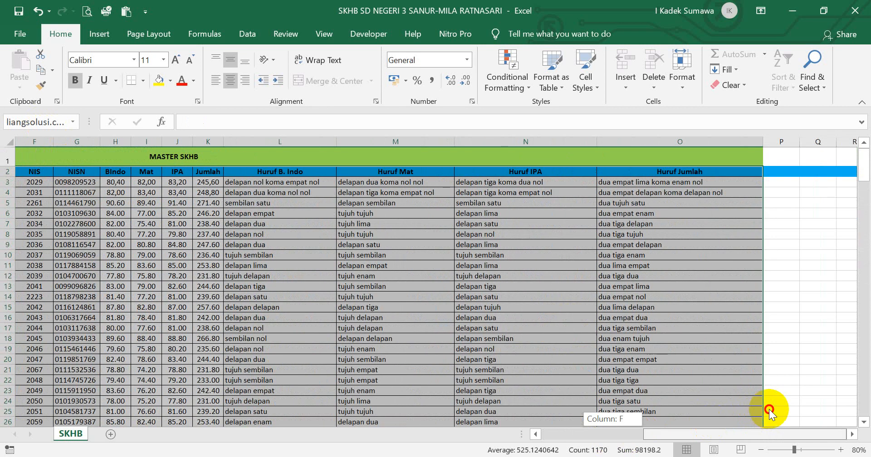
drag(770, 412, 521, 437)
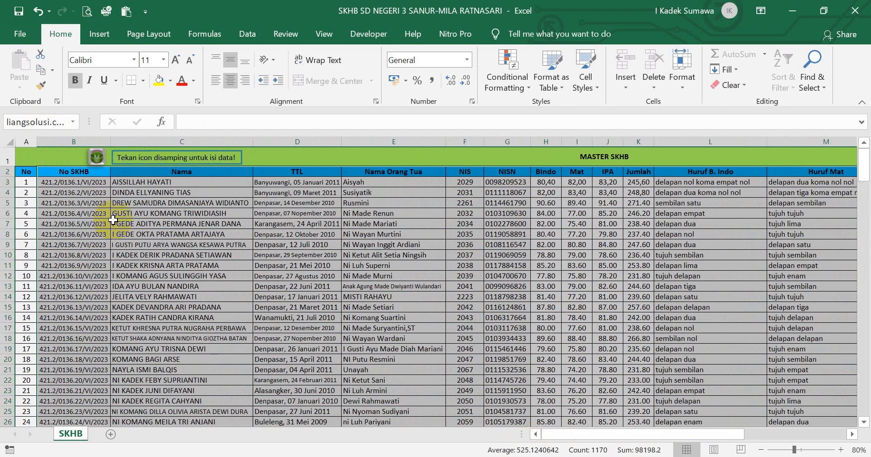
click(122, 183)
click(17, 11)
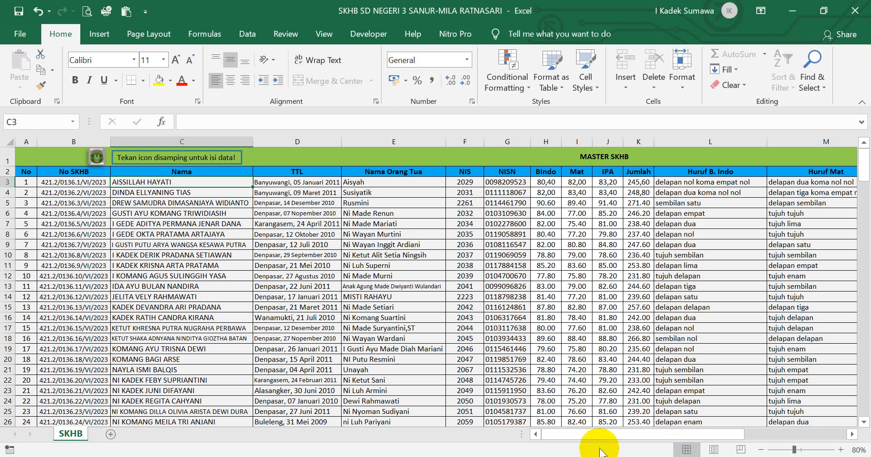
Switch to File Explorer, open the Word document Master SDN 12 Sanur from Downloads, and review its student details and worded scores.
click(558, 456)
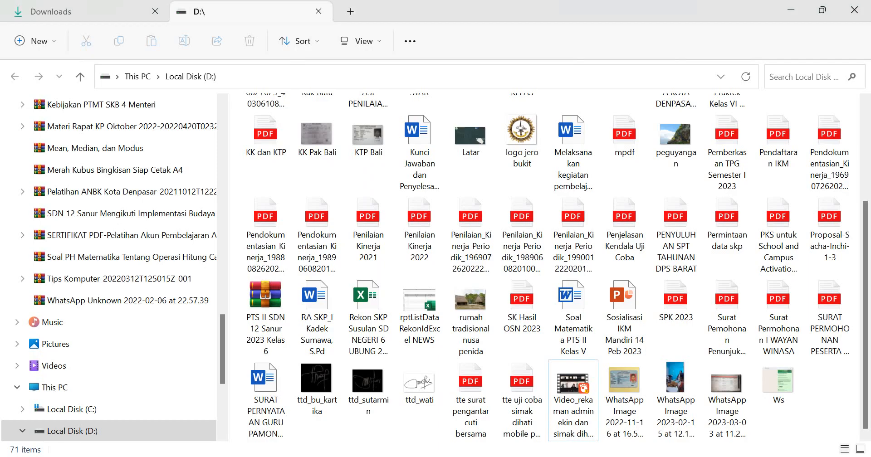
drag(225, 334, 210, 77)
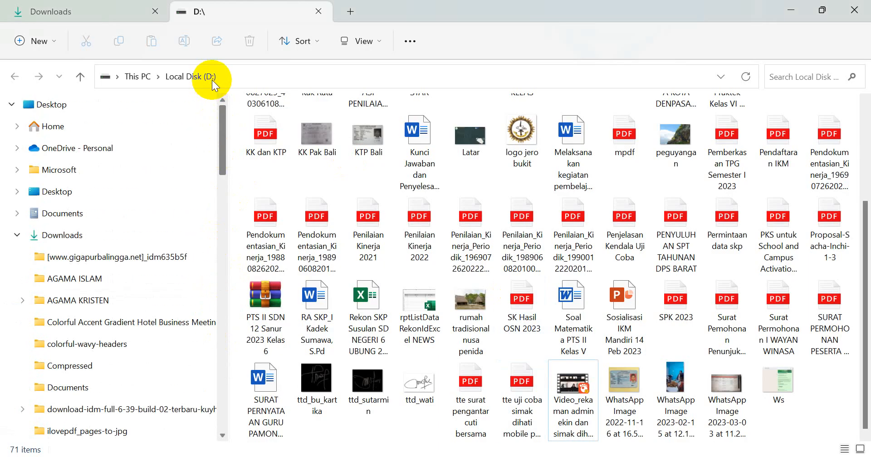
click(77, 236)
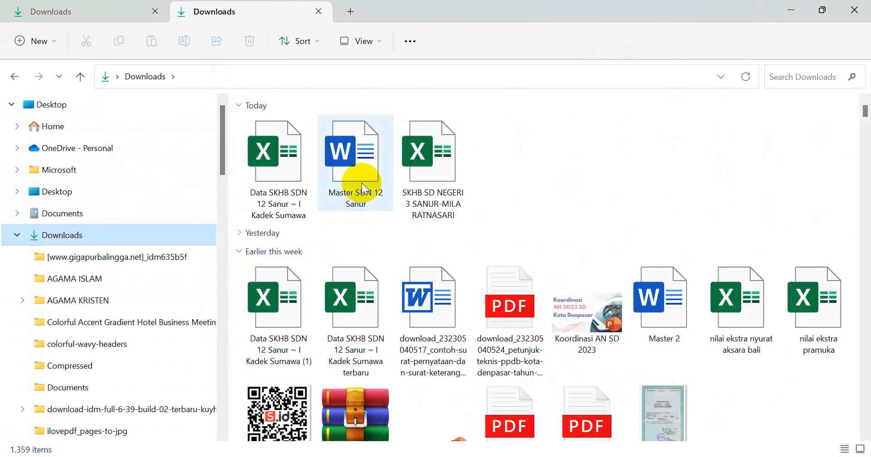
click(346, 173)
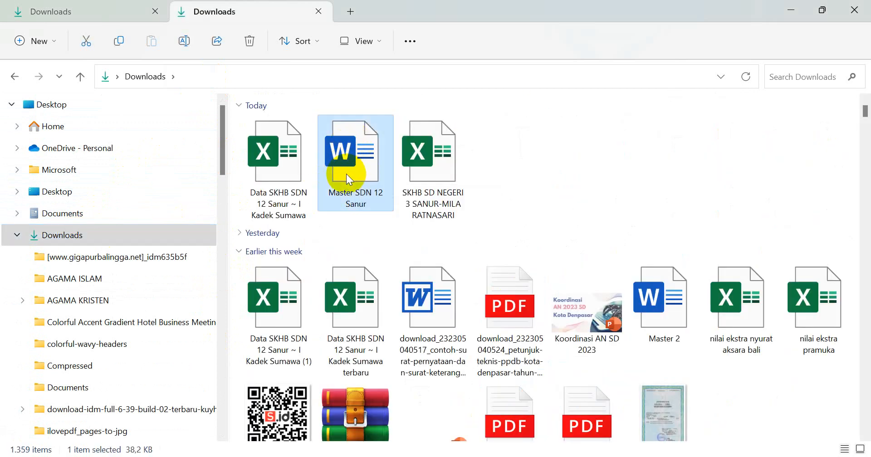
double_click(360, 155)
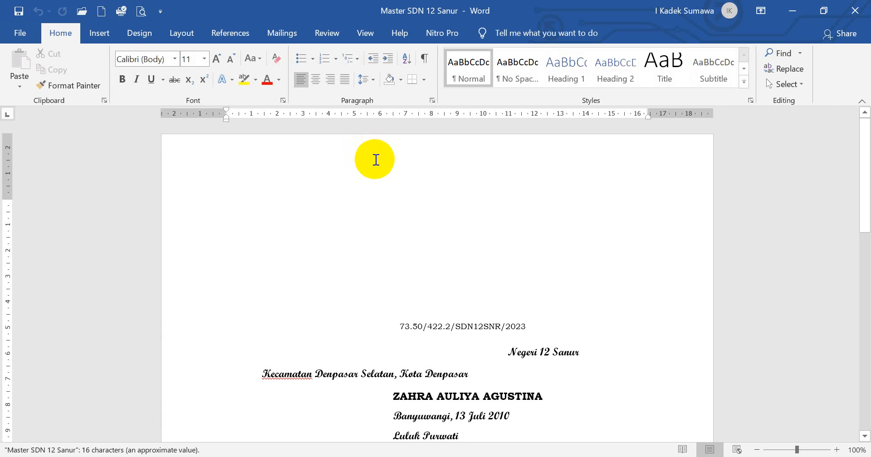
scroll(376, 160, down, 5)
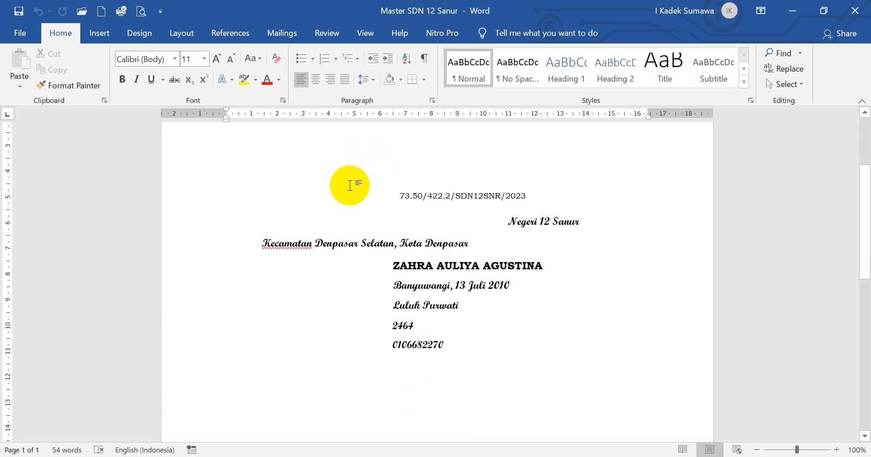
scroll(442, 229, down, 20)
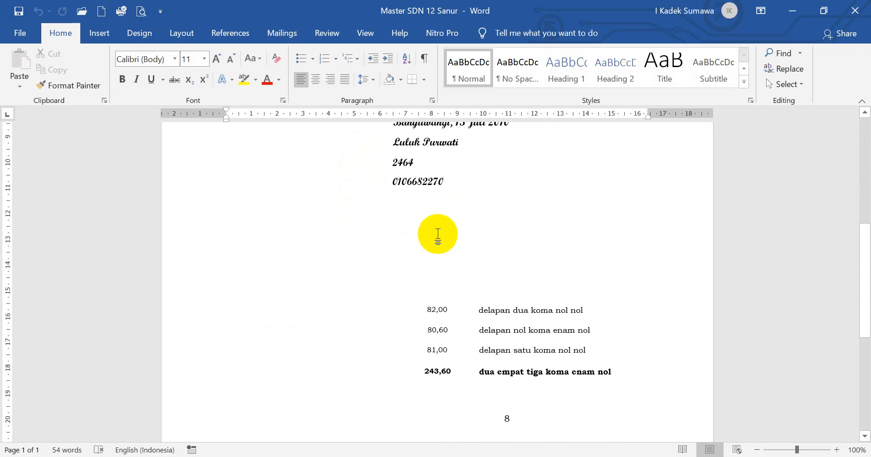
scroll(437, 235, up, 10)
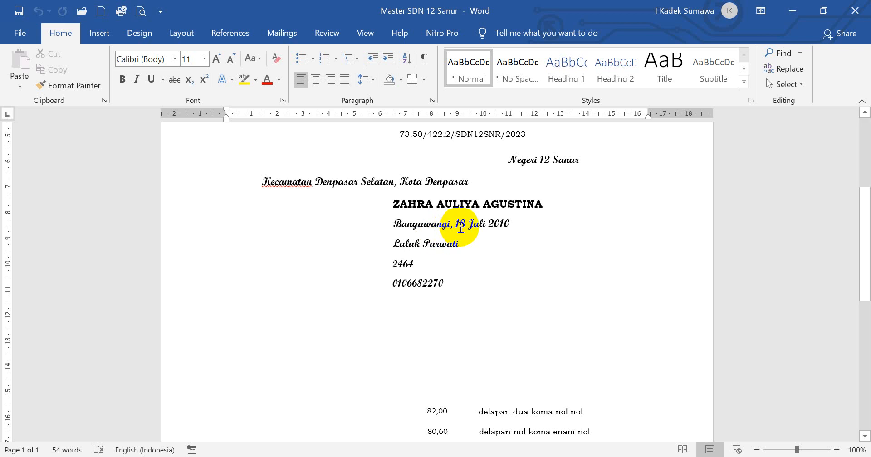
scroll(460, 228, up, 3)
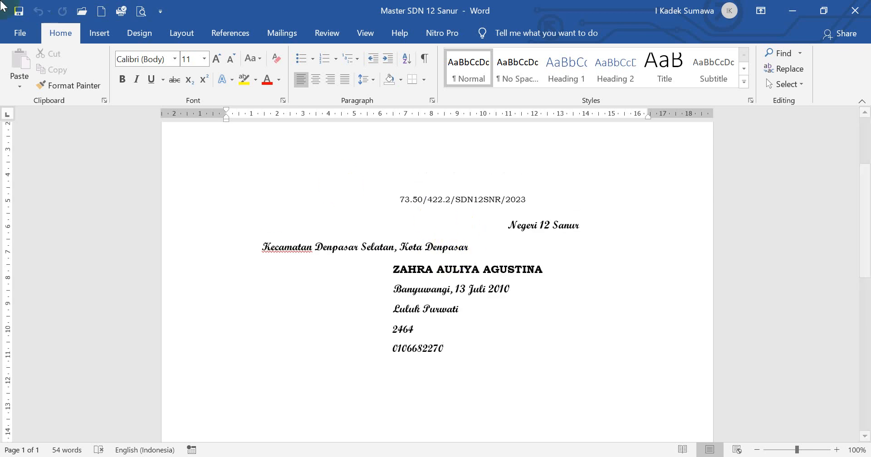
Start the Step-by-Step Mail Merge Wizard, go back to its document type stage, and advance with Letters to the starting document stage.
click(281, 36)
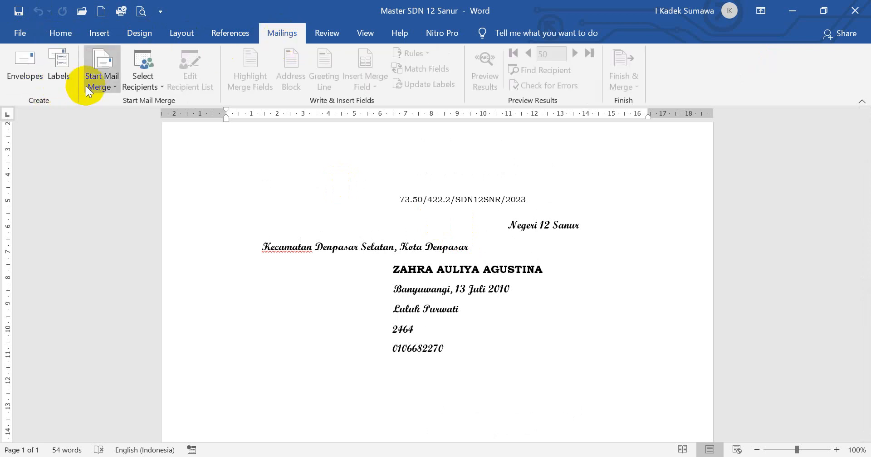
click(113, 86)
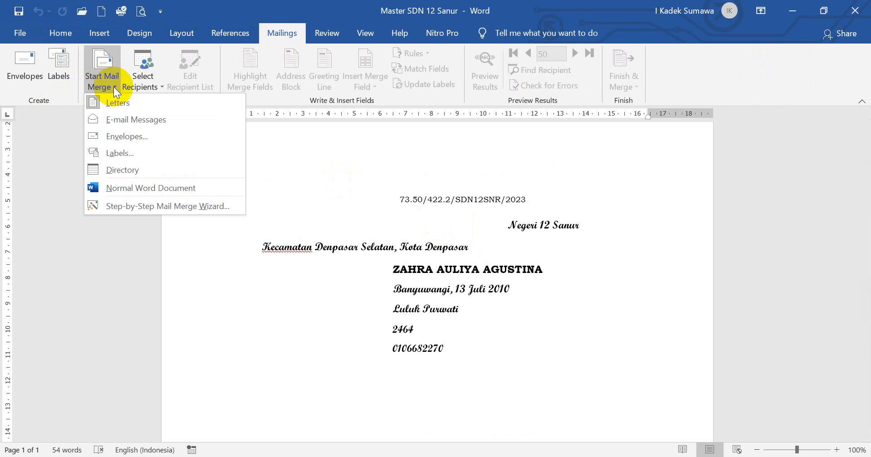
click(126, 208)
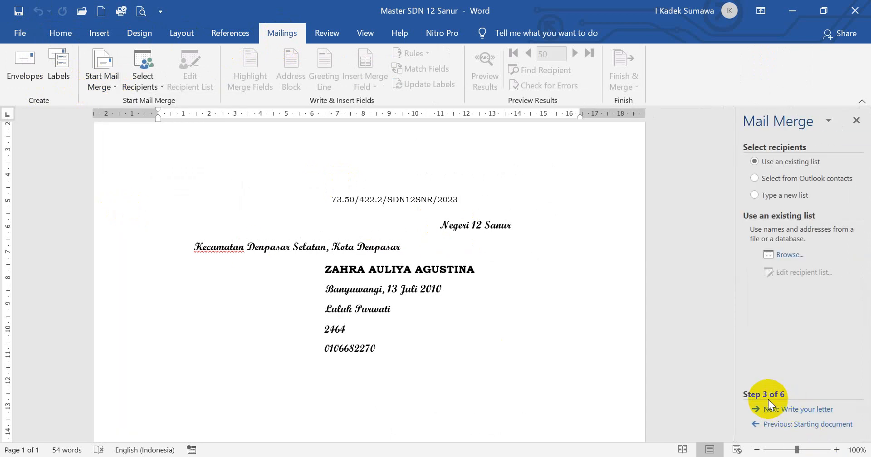
click(759, 425)
click(758, 426)
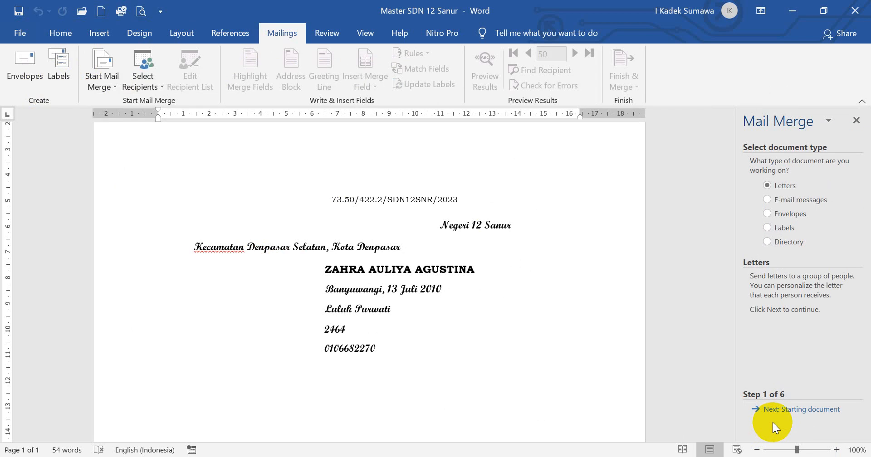
click(797, 418)
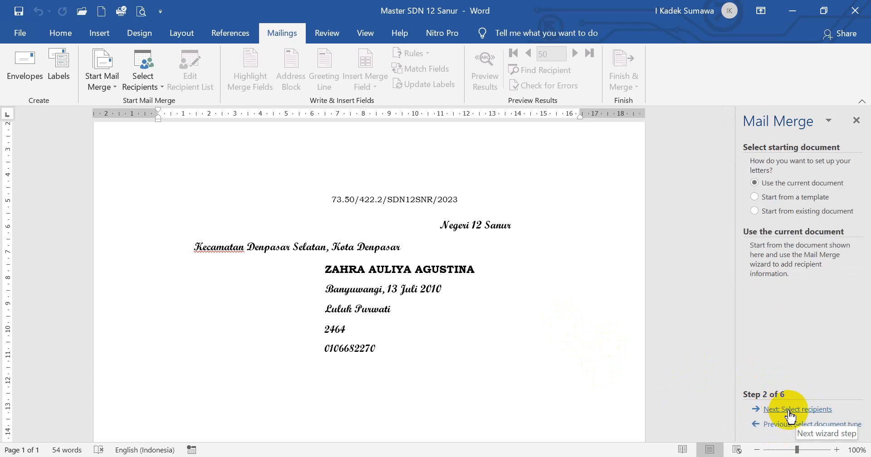
Advance to recipient selection and use the liangsolusi#com table from the SKHB SD NEGERI 3 SANUR workbook in Downloads as the existing list.
click(790, 415)
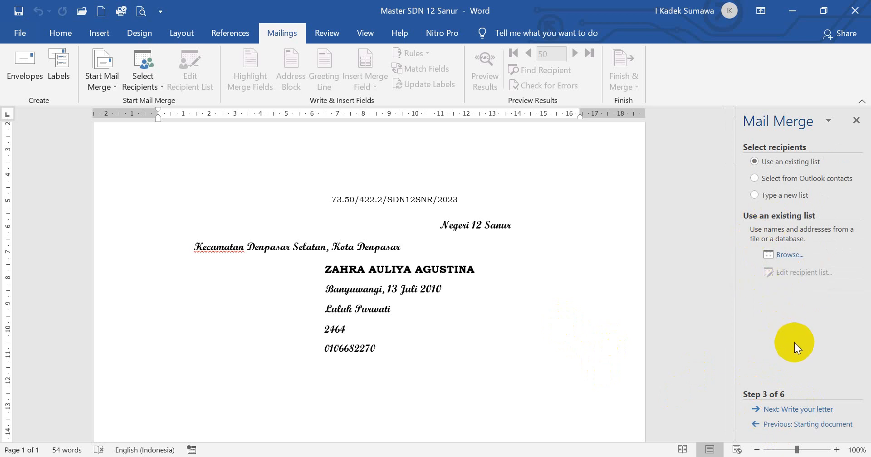
click(781, 256)
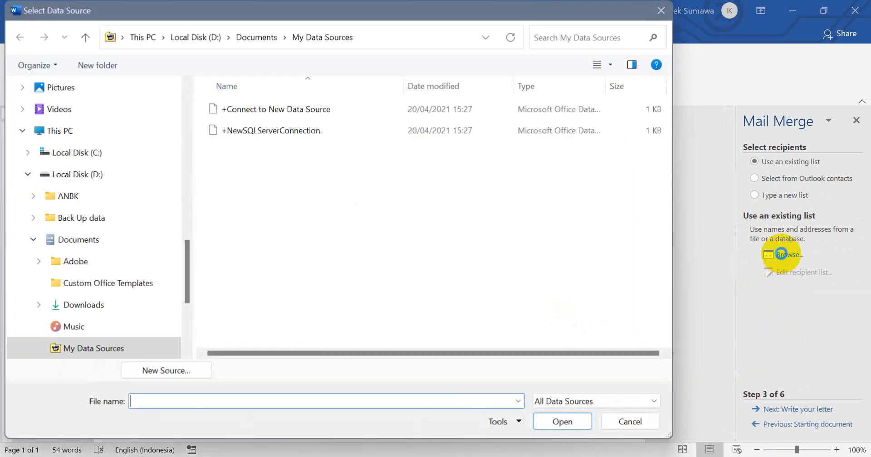
drag(184, 271, 175, 118)
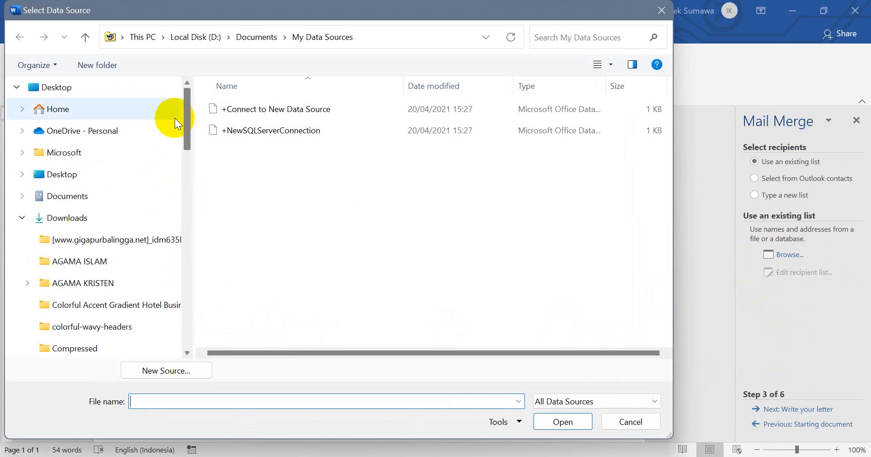
click(89, 215)
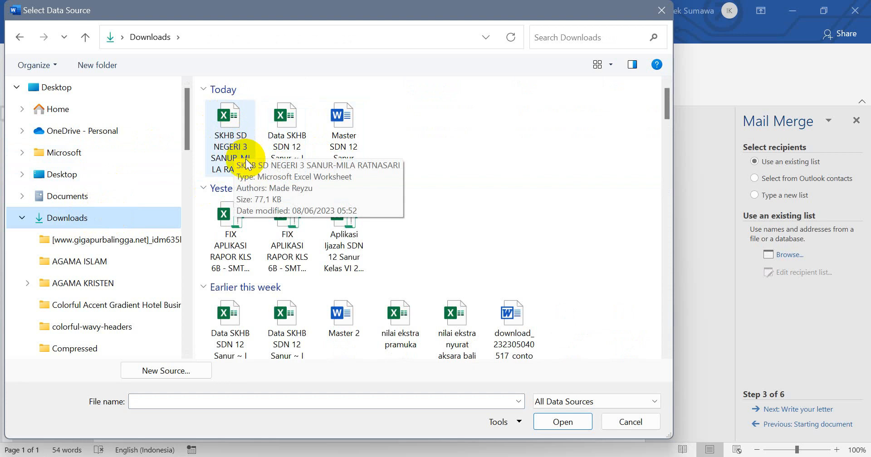
click(229, 152)
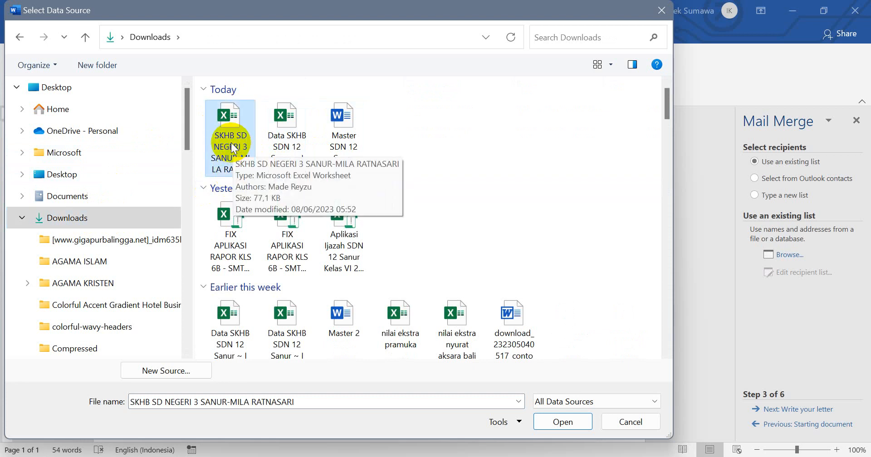
double_click(230, 117)
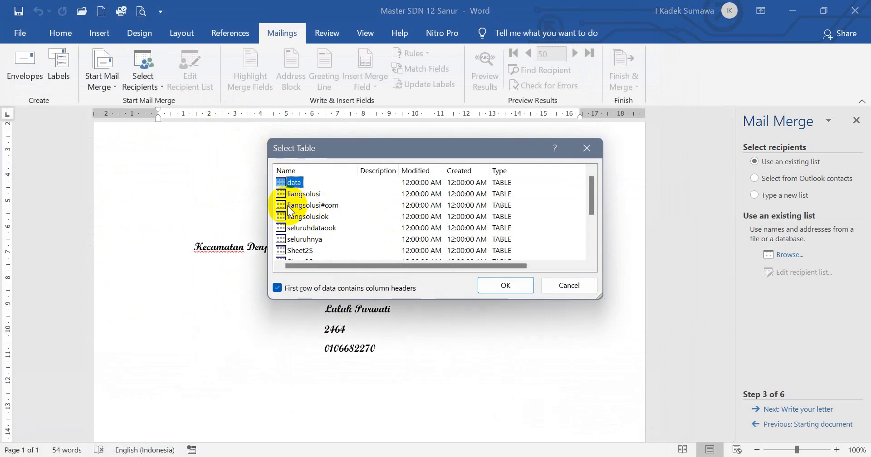
click(287, 205)
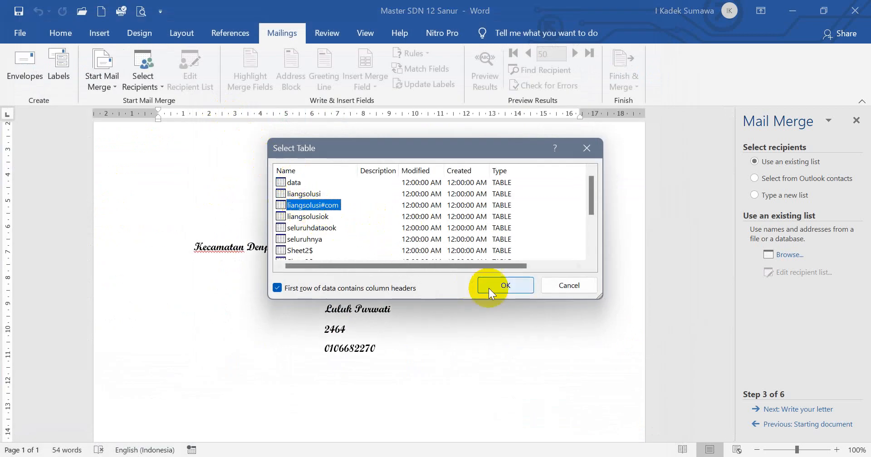
click(503, 286)
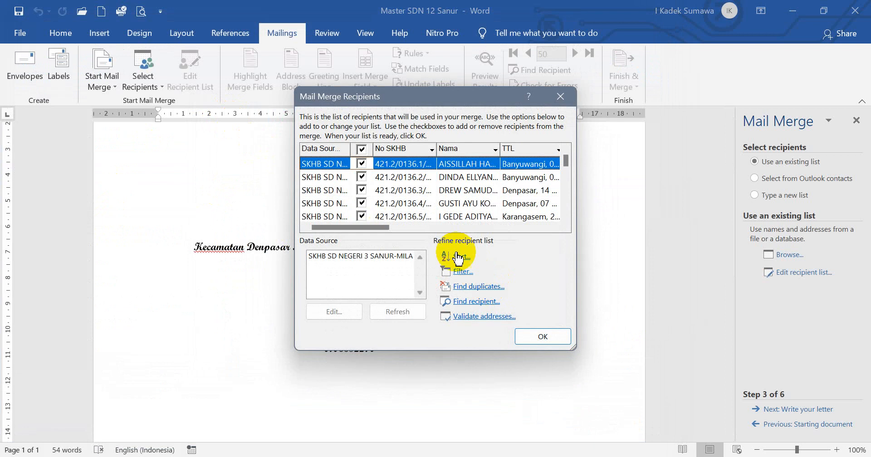
Widen the recipient list, review its scores and Huruf columns for all rows, and accept it with the second recipient selected.
drag(576, 225, 764, 207)
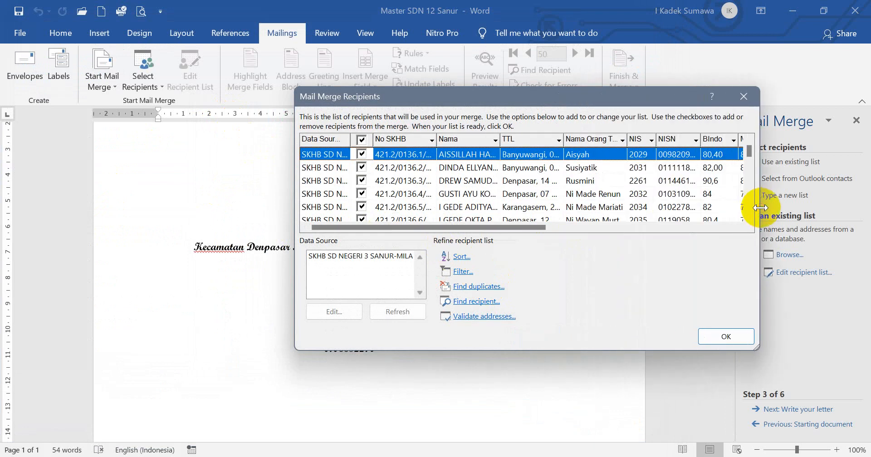
drag(294, 270, 86, 286)
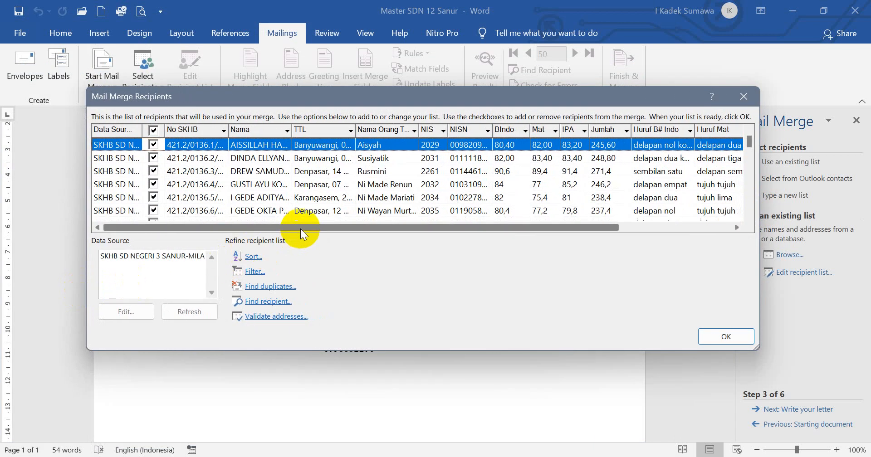
drag(300, 228, 418, 246)
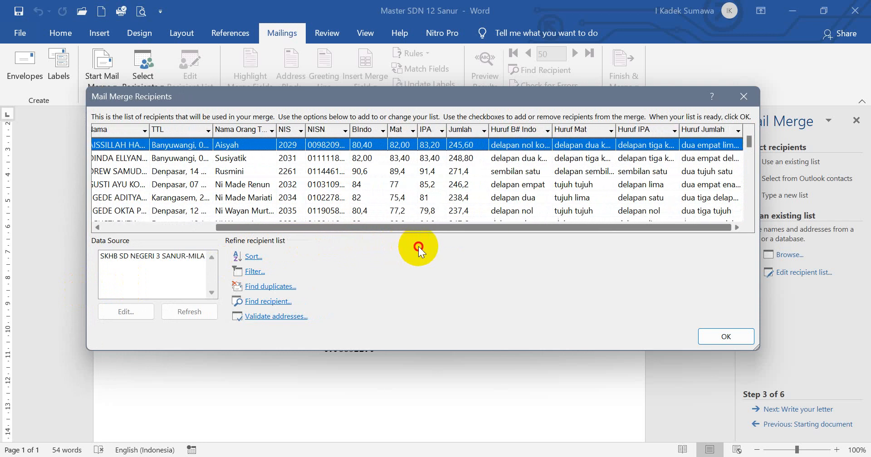
scroll(358, 182, down, 15)
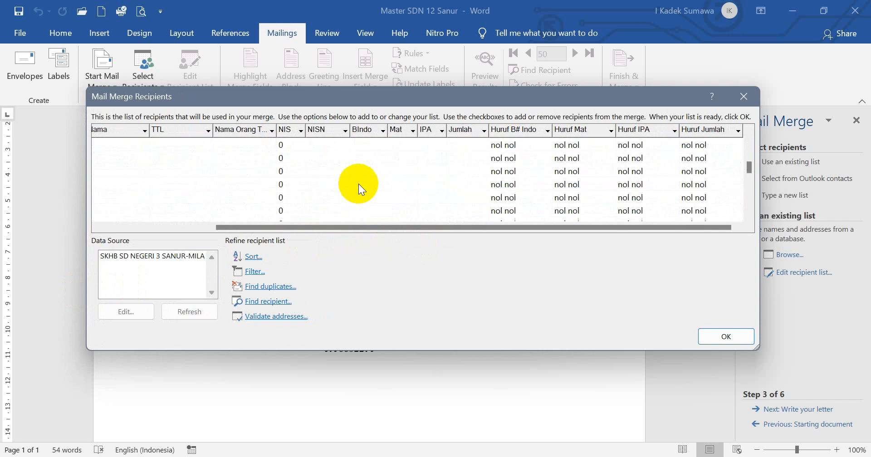
scroll(359, 185, up, 15)
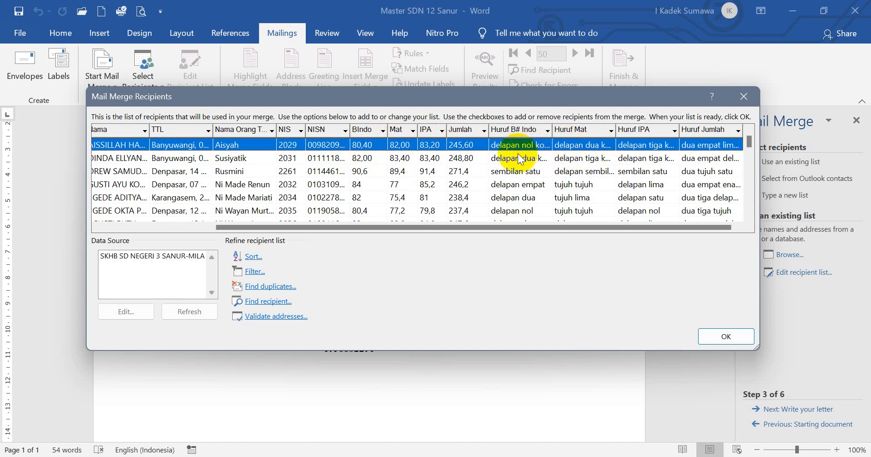
click(364, 157)
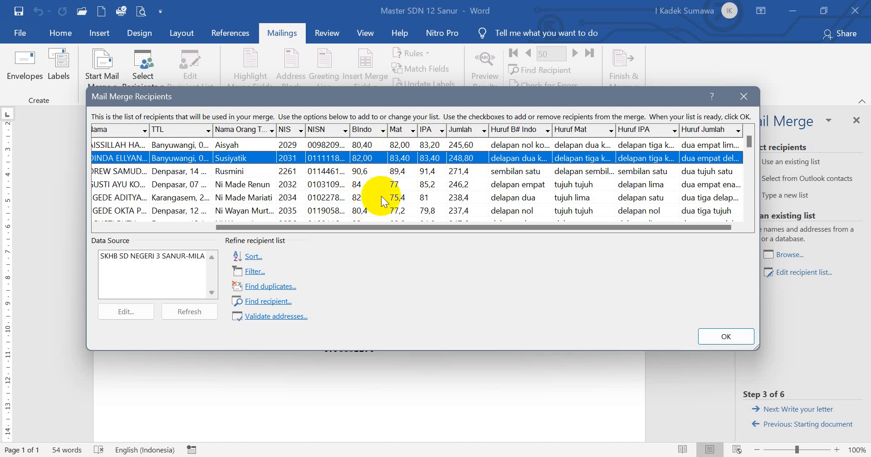
click(711, 335)
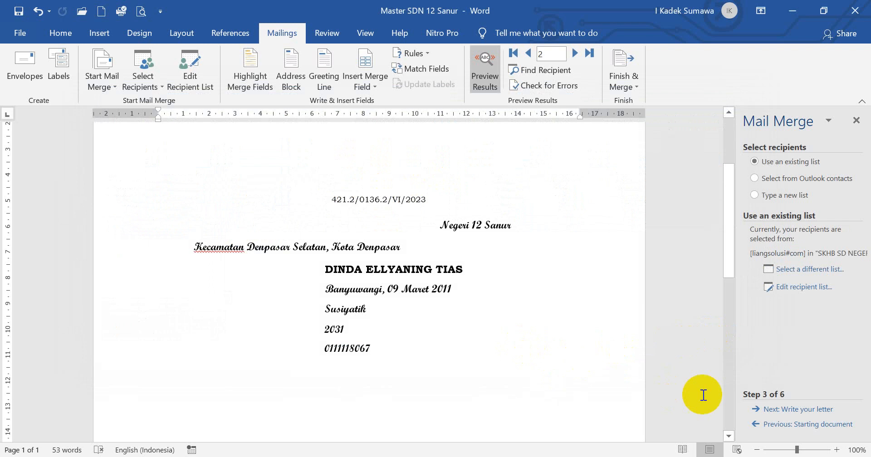
Advance to the letter-writing stage and review the merge fields from No_SKHB to Huruf_Jumlah and the signatory's name and number boxes.
click(774, 410)
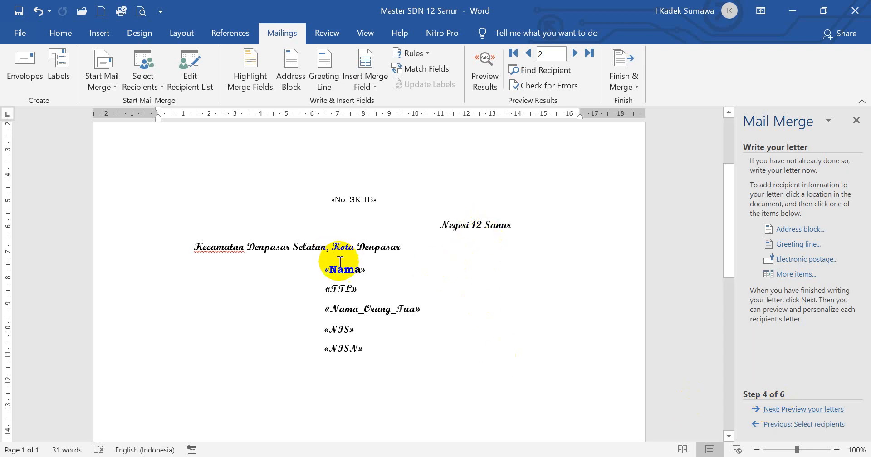
scroll(379, 265, down, 10)
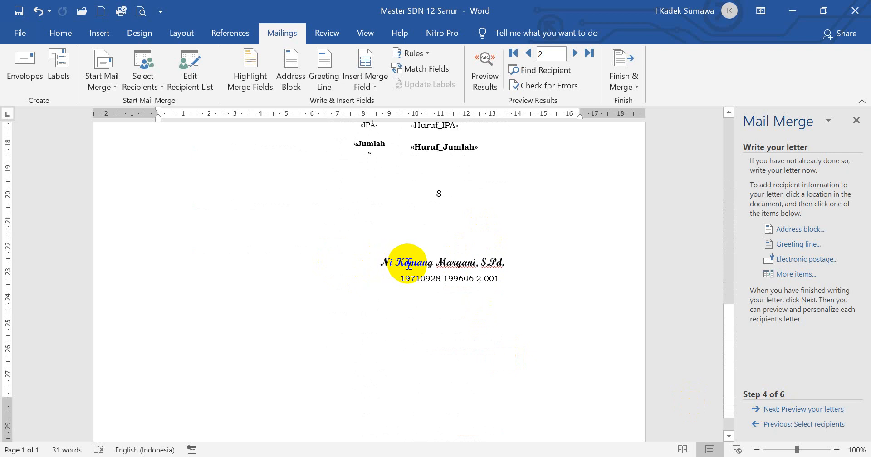
click(407, 264)
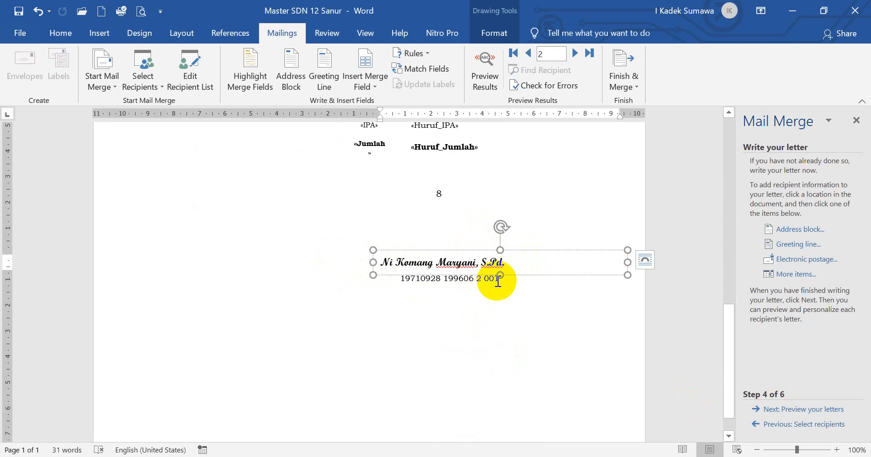
click(468, 278)
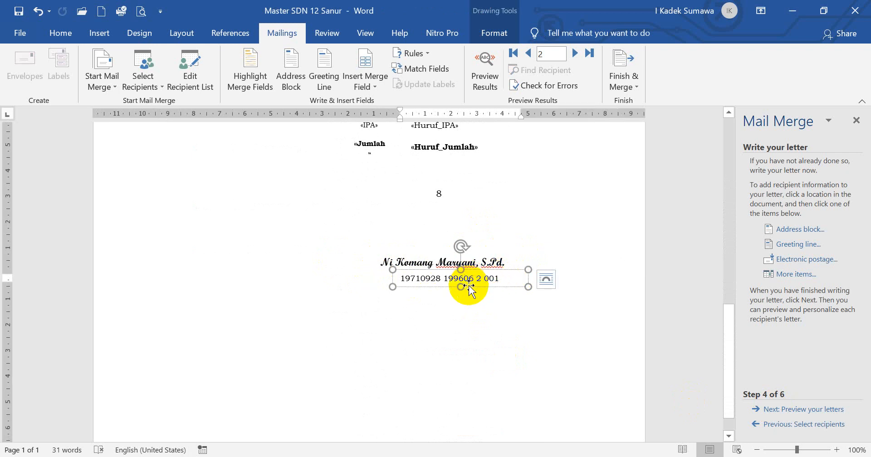
scroll(470, 286, up, 4)
scroll(468, 285, up, 9)
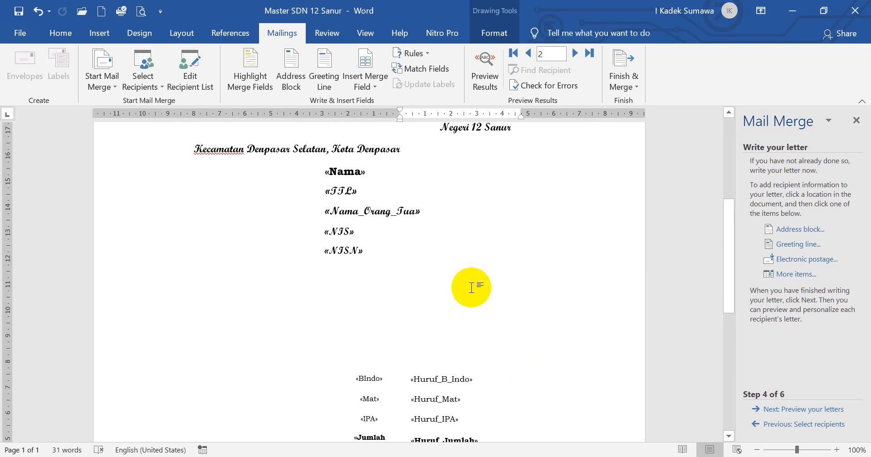
scroll(447, 346, down, 7)
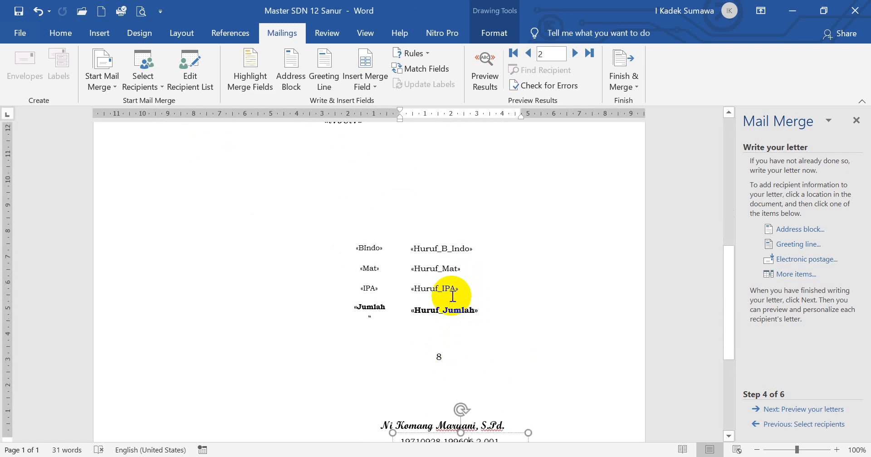
scroll(444, 277, up, 3)
scroll(459, 292, down, 3)
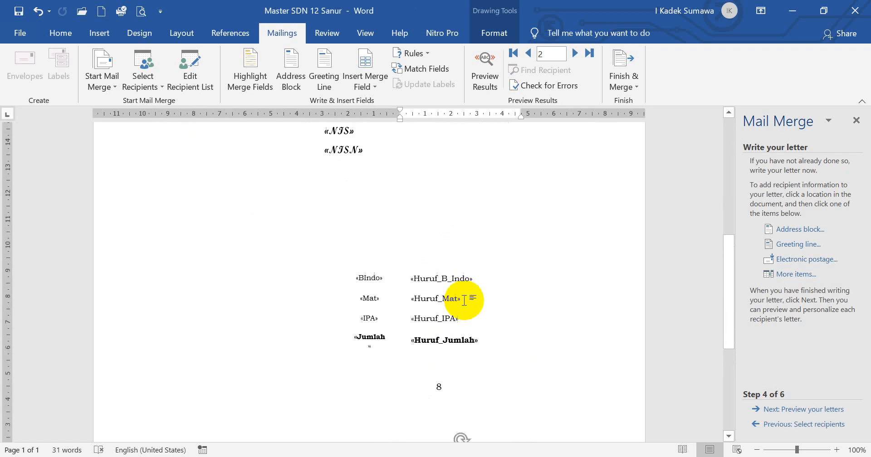
scroll(467, 297, up, 2)
scroll(462, 290, down, 3)
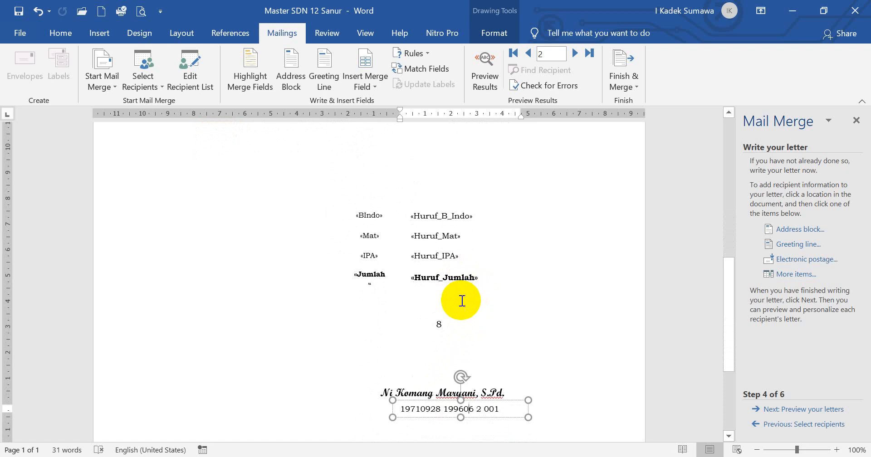
scroll(460, 303, up, 6)
scroll(458, 305, up, 1)
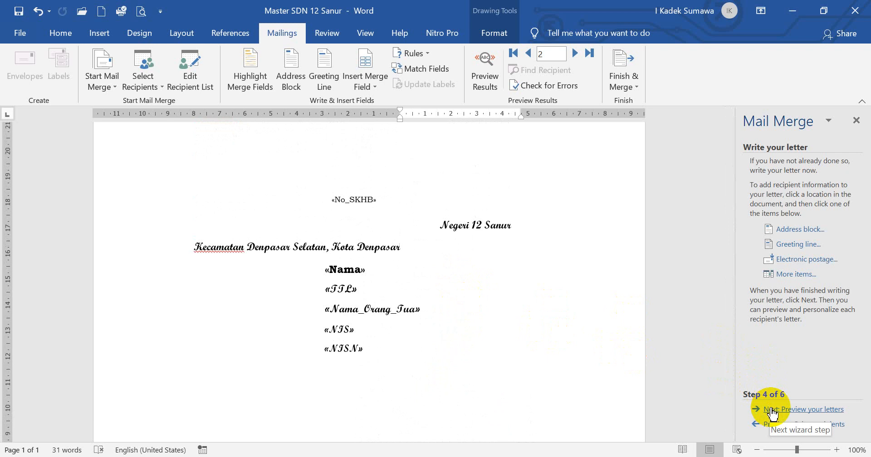
Select the BIndo merge field in the score list and examine which merge fields are available, without inserting any.
scroll(346, 324, down, 6)
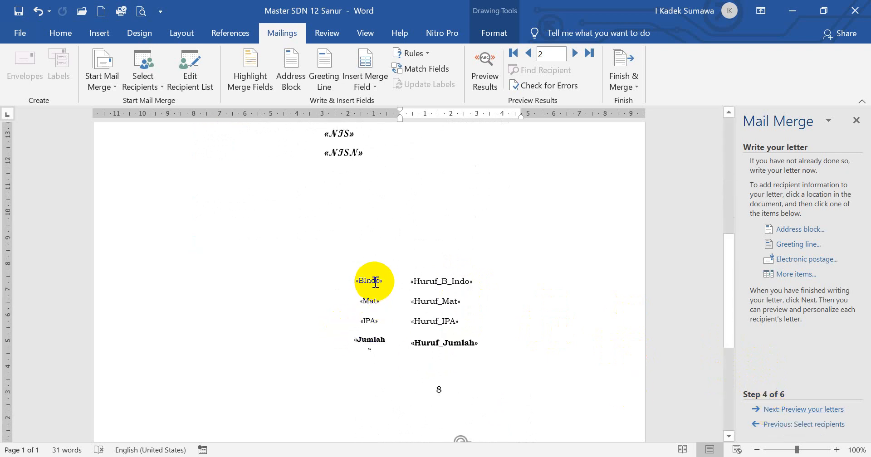
click(375, 282)
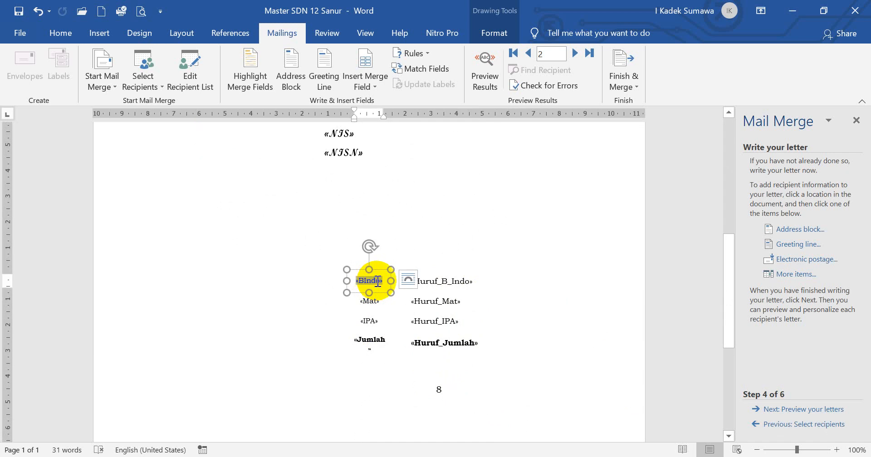
double_click(374, 279)
click(373, 280)
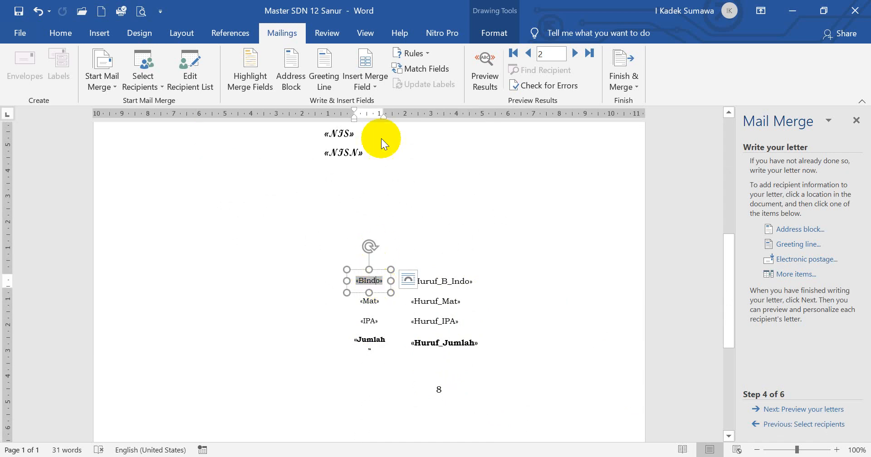
click(375, 86)
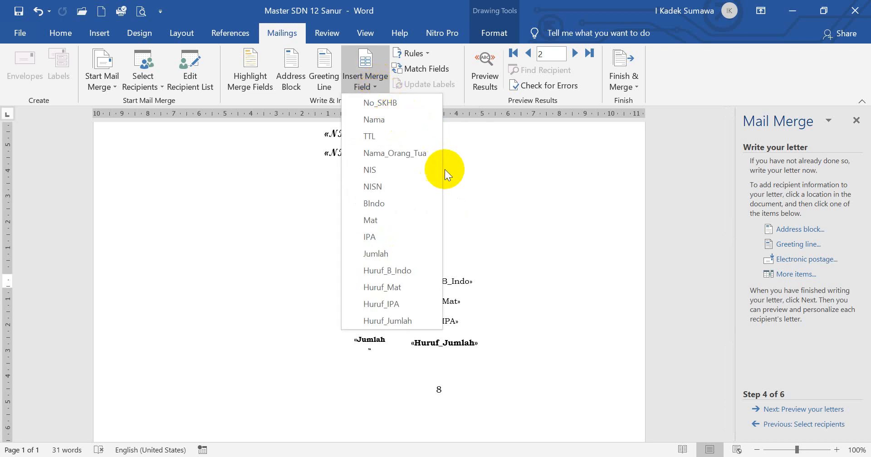
click(486, 162)
click(497, 171)
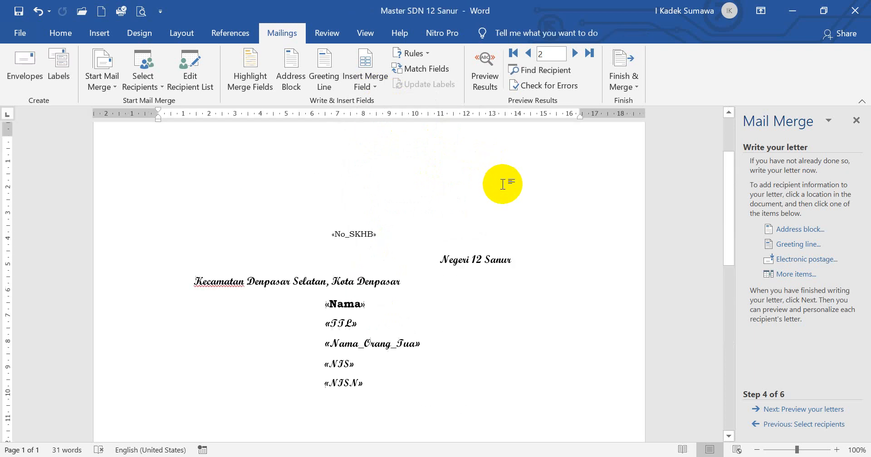
Advance to the letter preview stage and check the merged scores and wording for recipient 2 and recipient 1.
scroll(546, 213, up, 1)
click(773, 409)
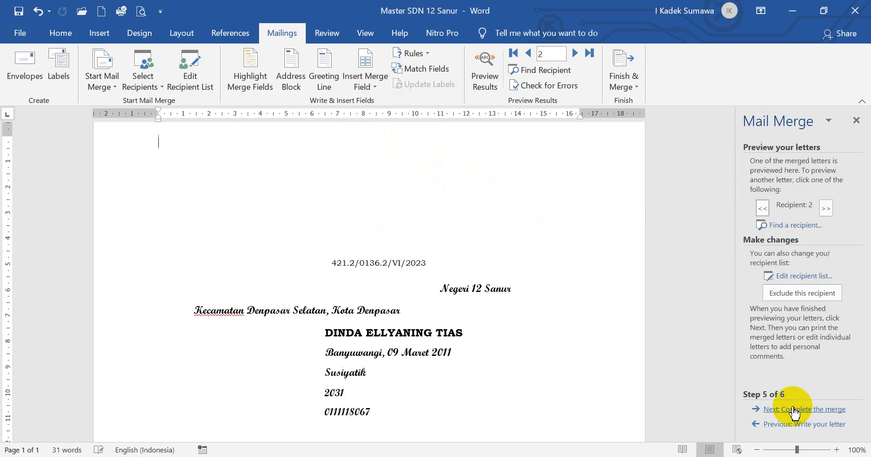
scroll(392, 320, down, 5)
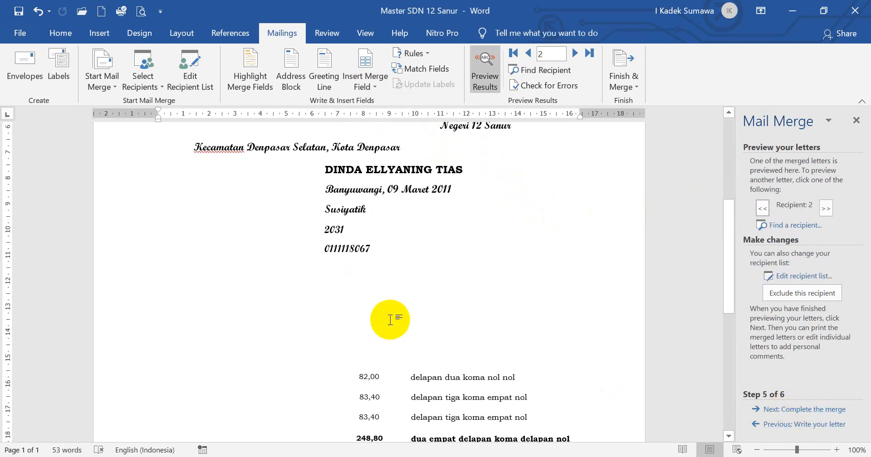
scroll(391, 320, down, 1)
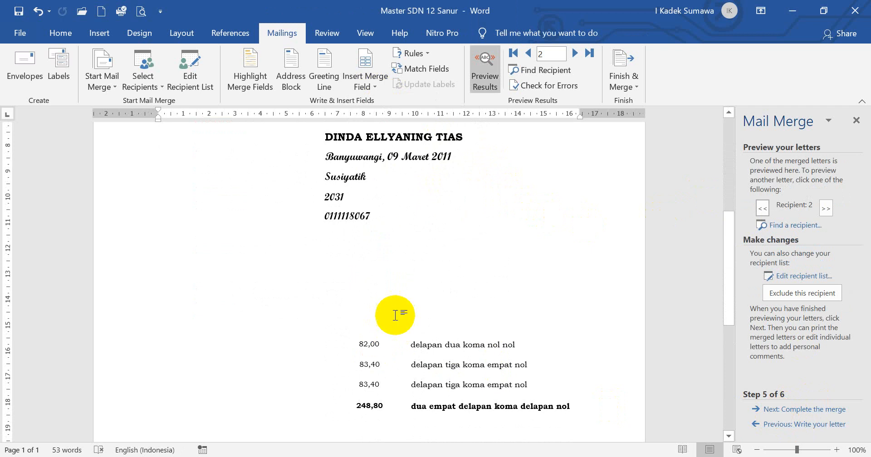
click(529, 54)
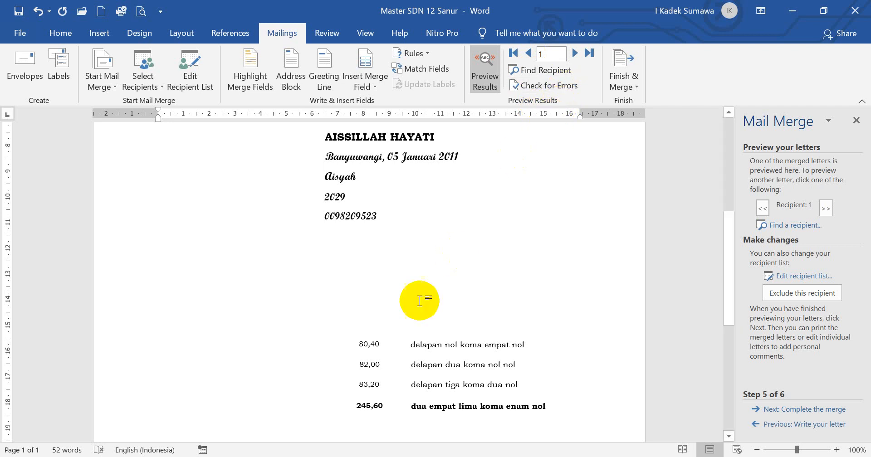
scroll(427, 302, down, 5)
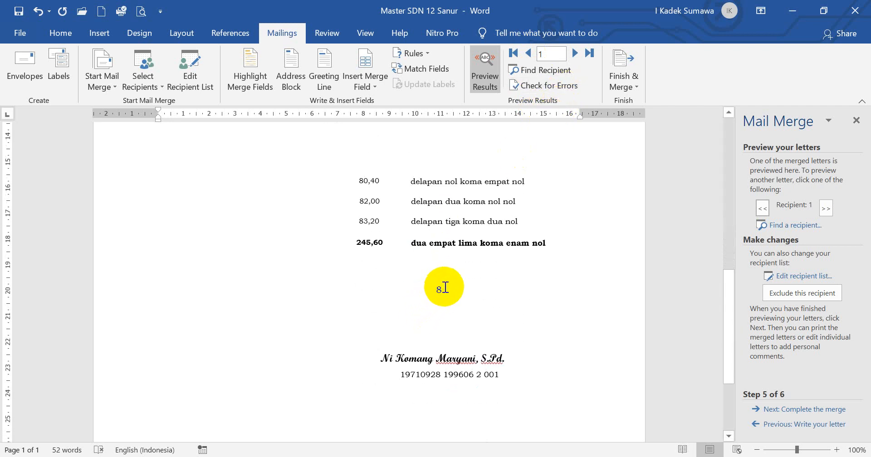
scroll(427, 290, up, 3)
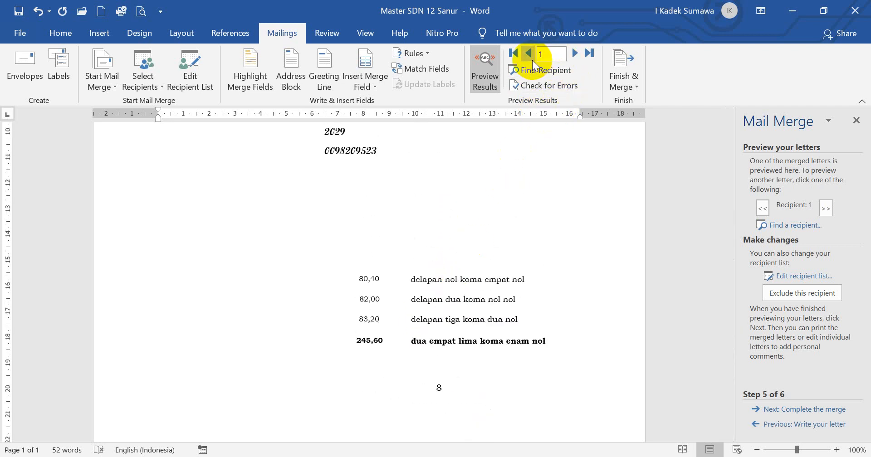
Preview the merged letters for recipients 2 and 3, return to recipient 1, and close the mail merge wizard.
scroll(548, 132, up, 2)
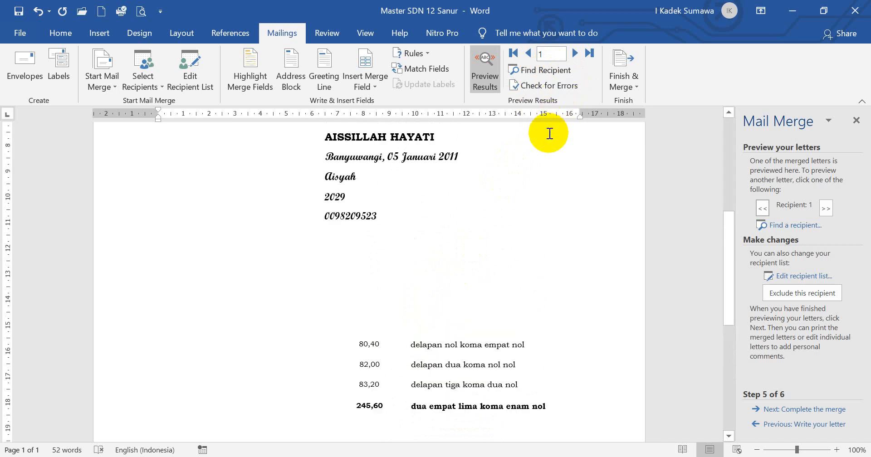
click(575, 54)
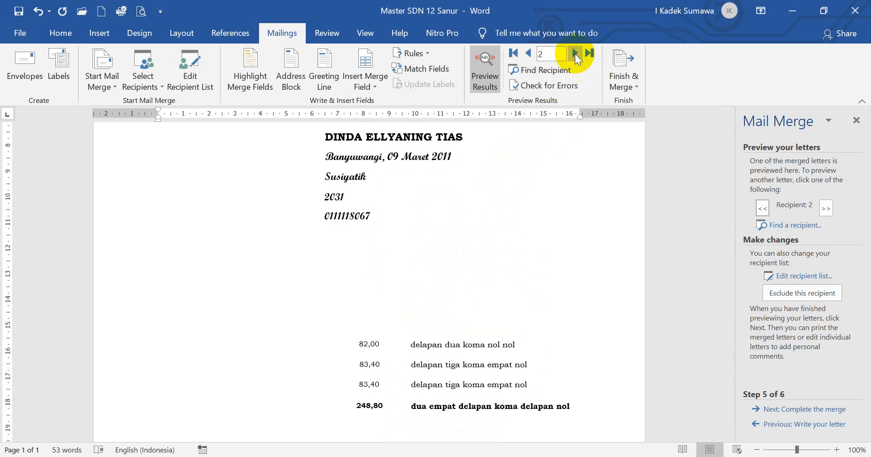
click(575, 54)
click(525, 56)
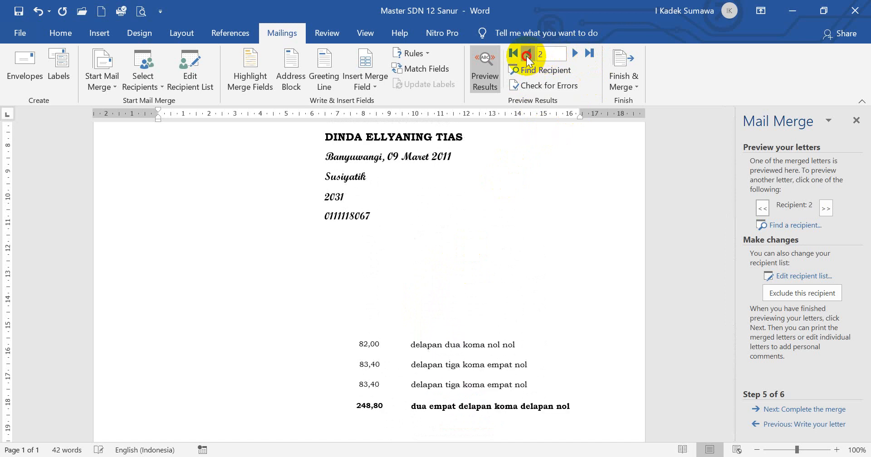
click(526, 56)
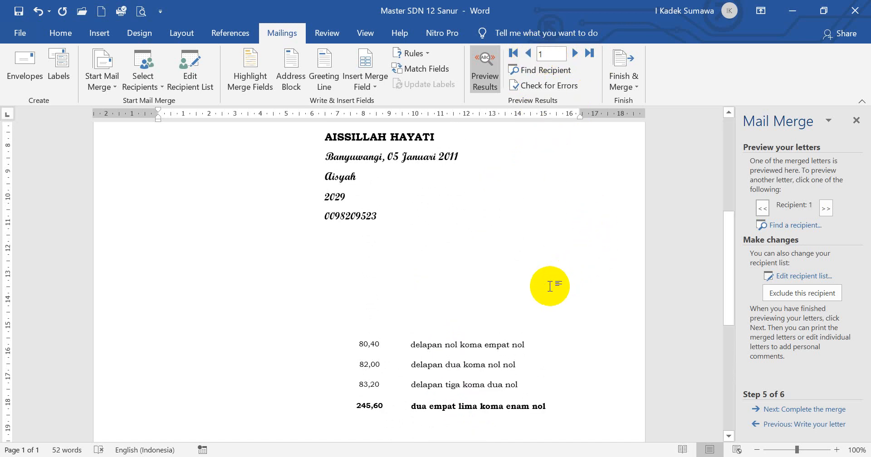
scroll(549, 286, up, 5)
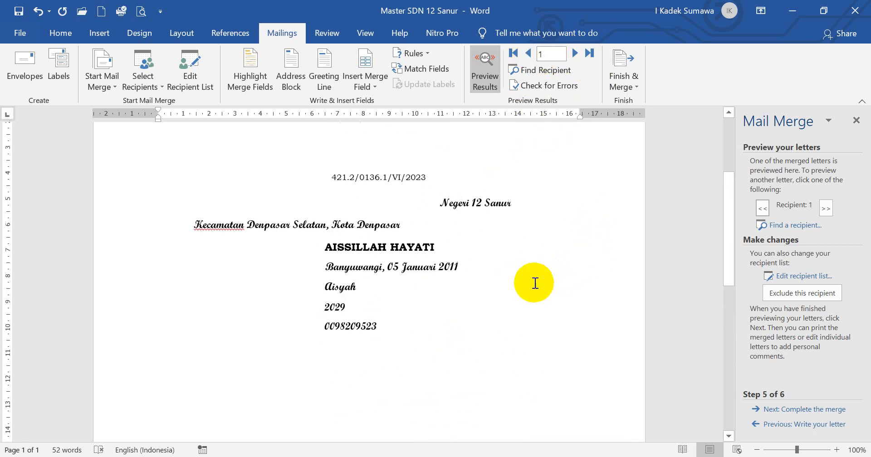
click(856, 121)
scroll(515, 272, down, 3)
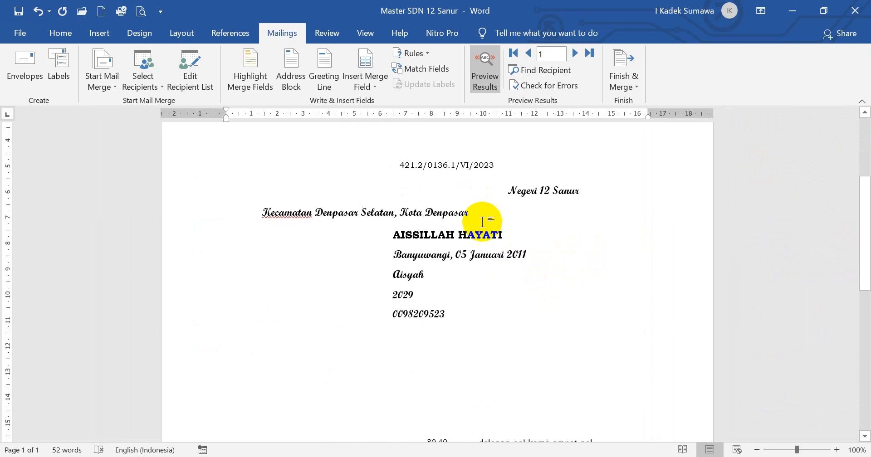
Open the print settings and check the F4 paper size, its custom dimensions and the remaining page options, without changing anything.
key(ctrl+p)
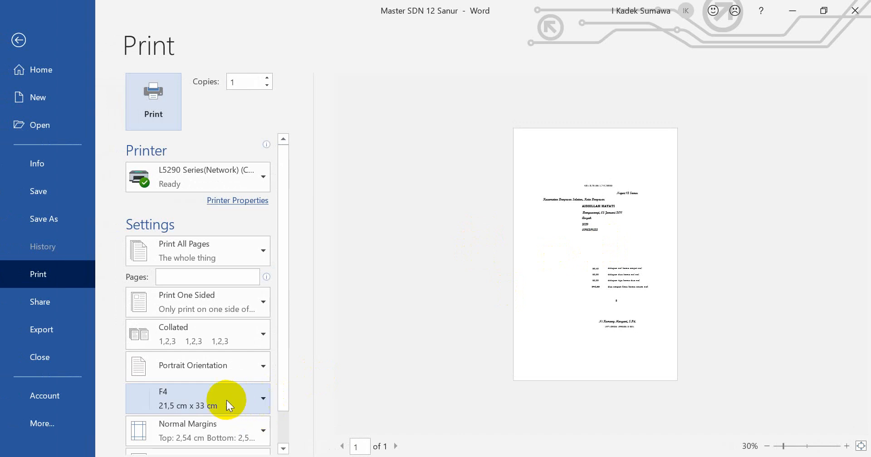
click(262, 398)
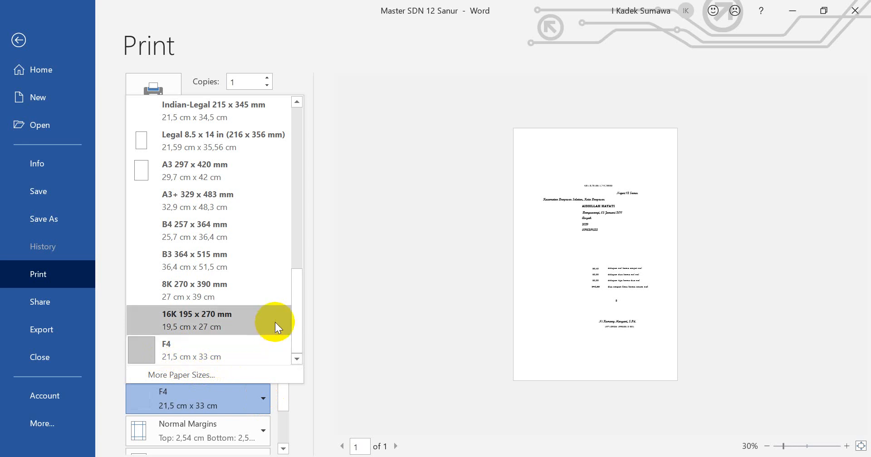
click(203, 374)
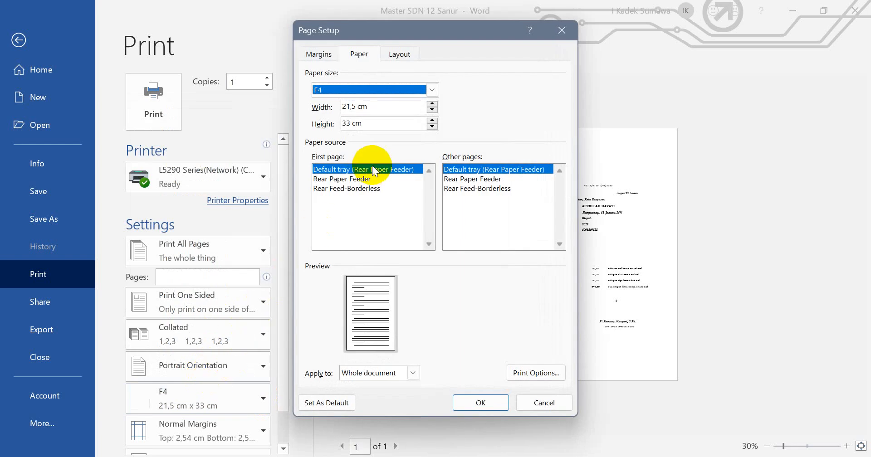
click(541, 399)
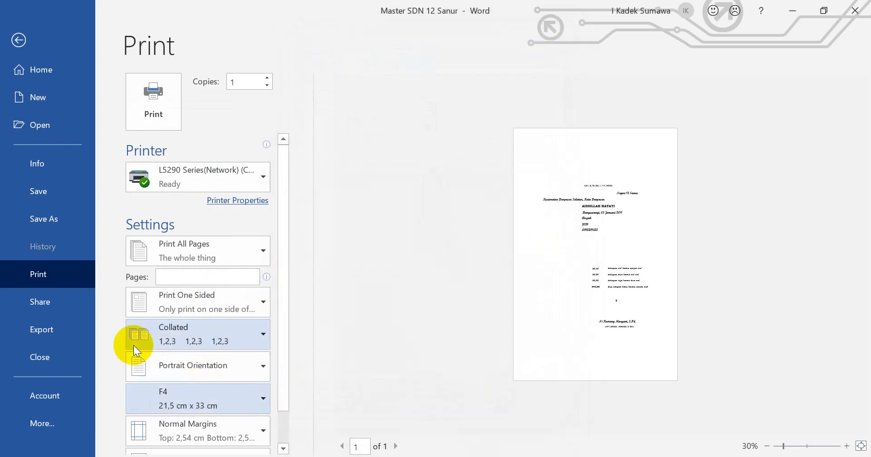
scroll(133, 345, down, 1)
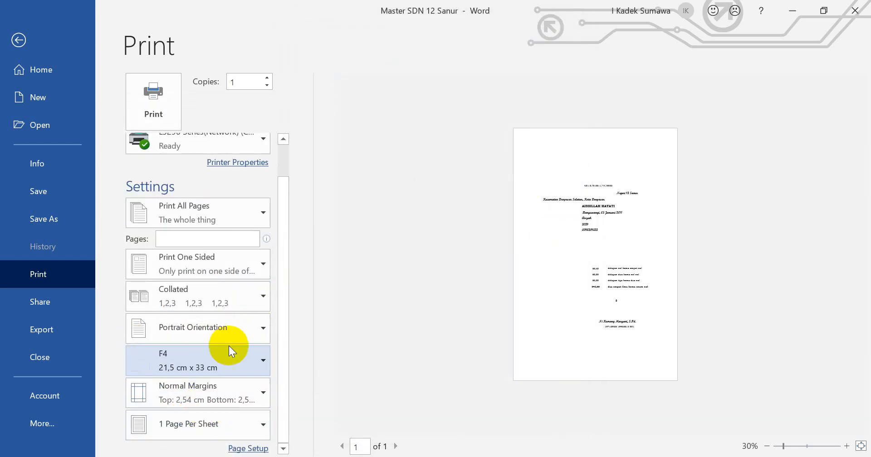
scroll(228, 177, up, 1)
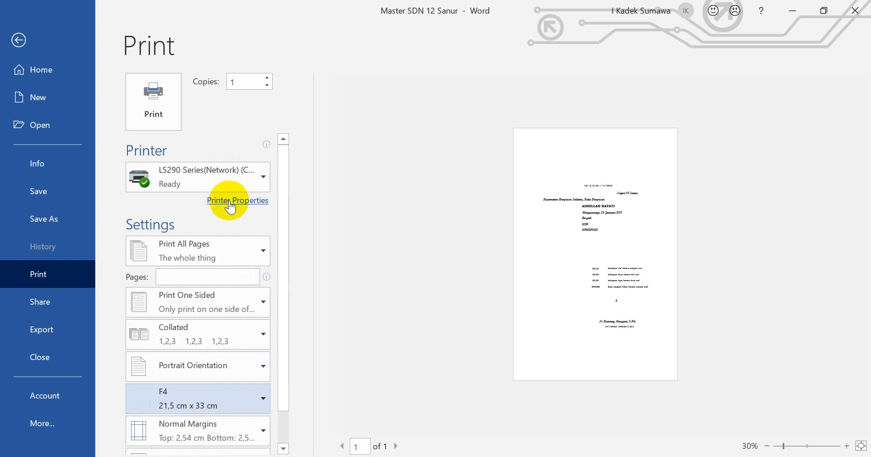
Examine the L5290 printer's properties, its document size choices and the user-defined paper size settings, and leave them without saving.
click(229, 202)
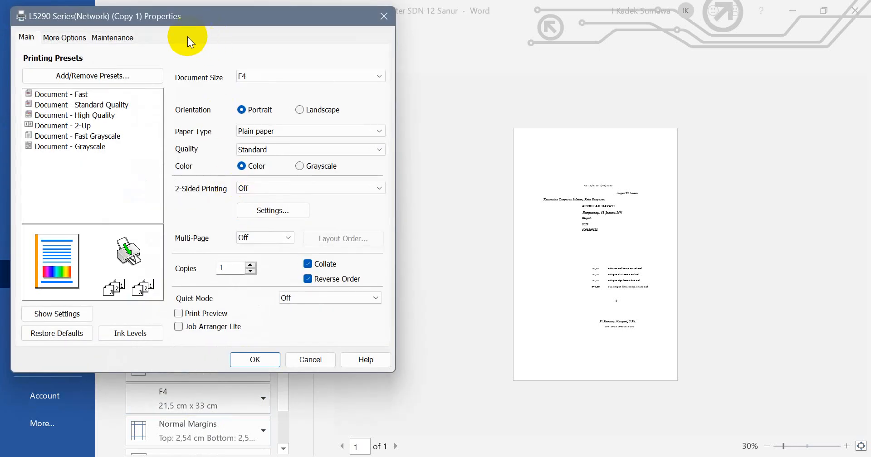
click(121, 38)
click(54, 40)
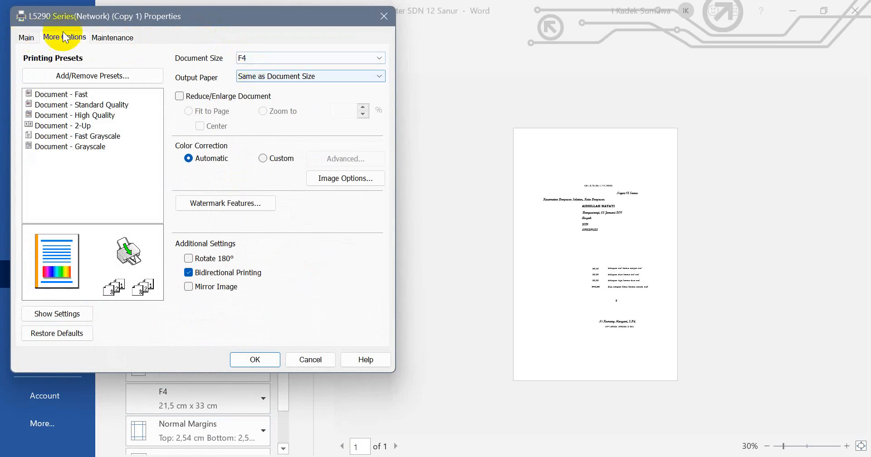
click(19, 38)
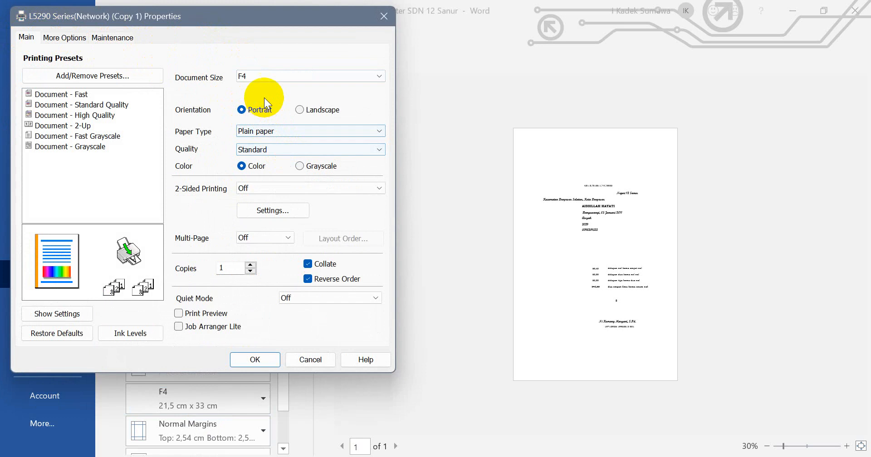
click(322, 77)
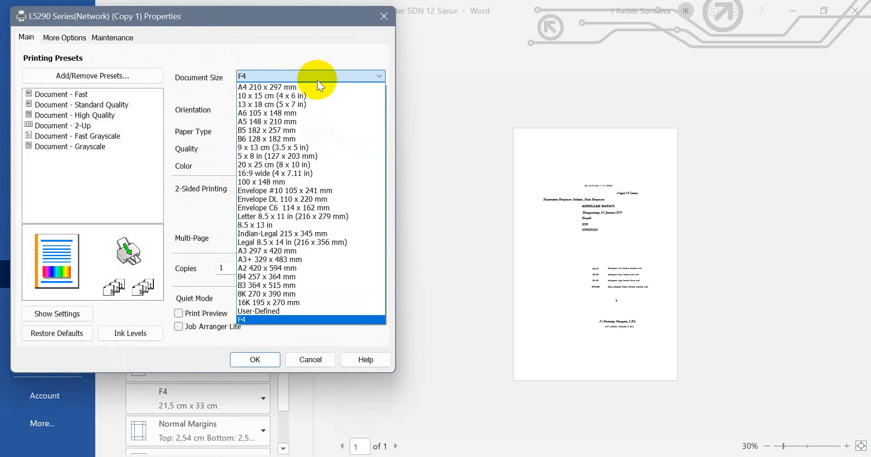
click(282, 311)
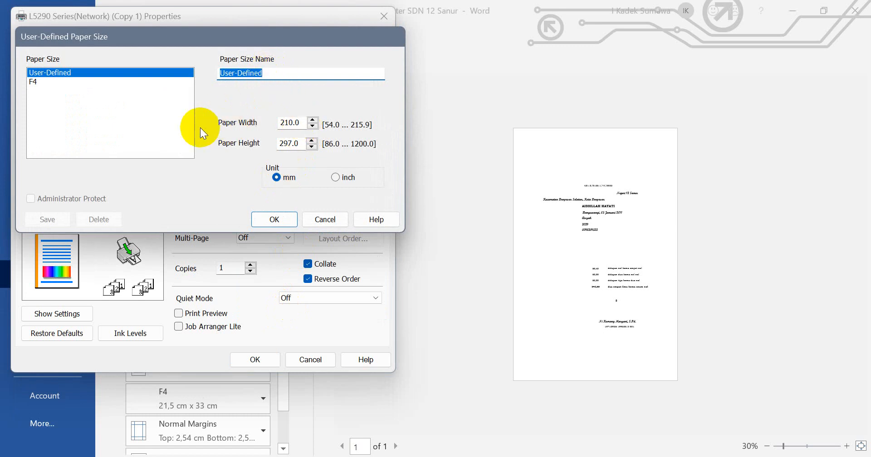
click(338, 219)
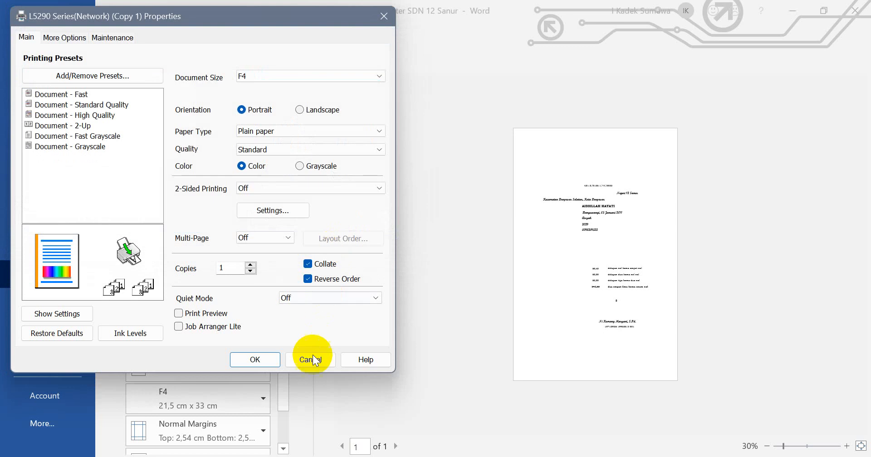
click(312, 361)
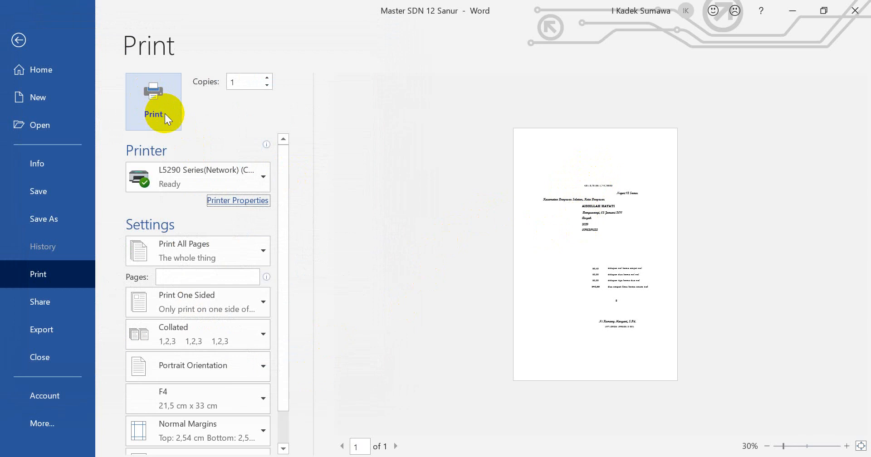
Return from printing to the document and review recipient 1's merged letter from the letter number to the signatory.
click(18, 40)
scroll(448, 256, down, 5)
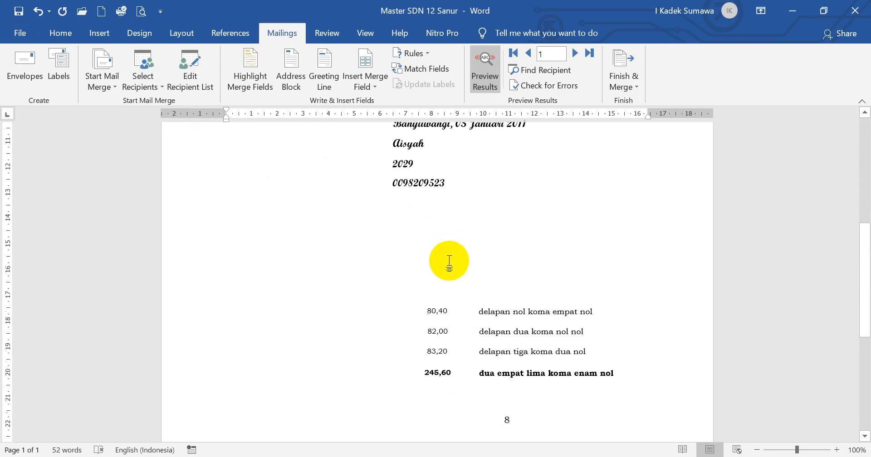
scroll(448, 261, down, 5)
scroll(449, 260, up, 10)
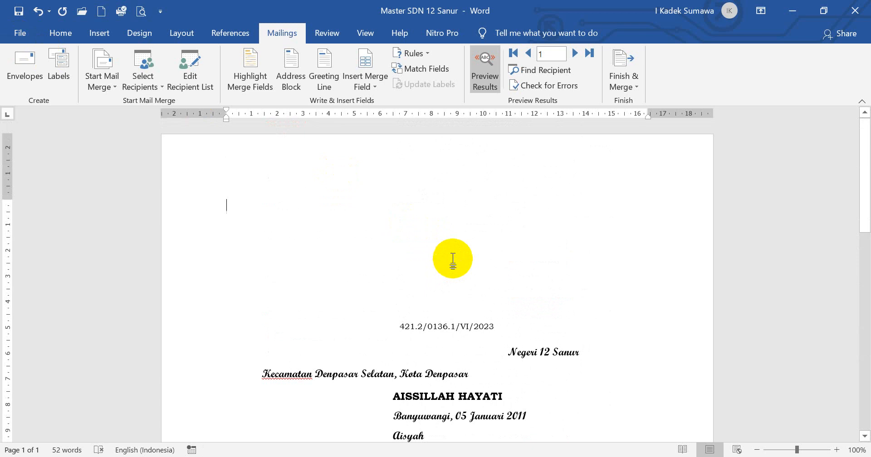
scroll(351, 284, down, 1)
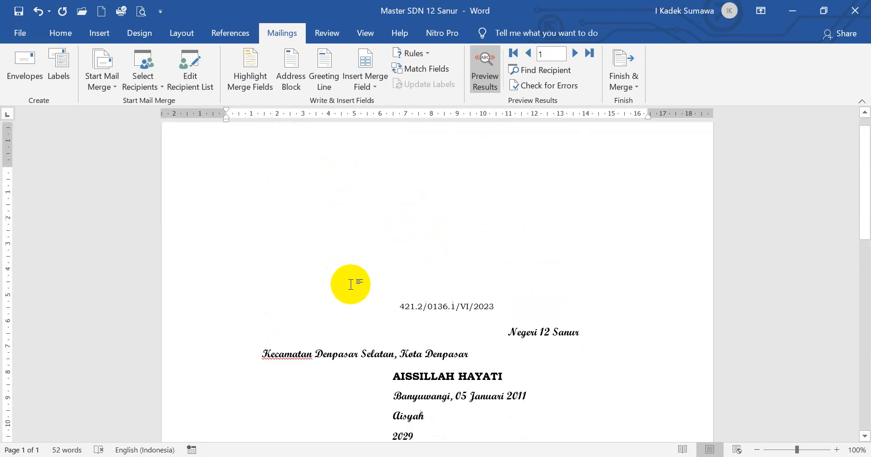
scroll(351, 284, down, 10)
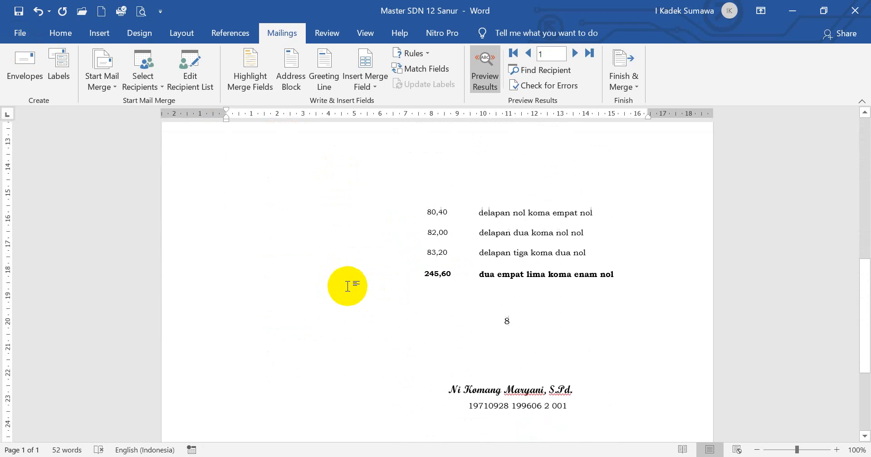